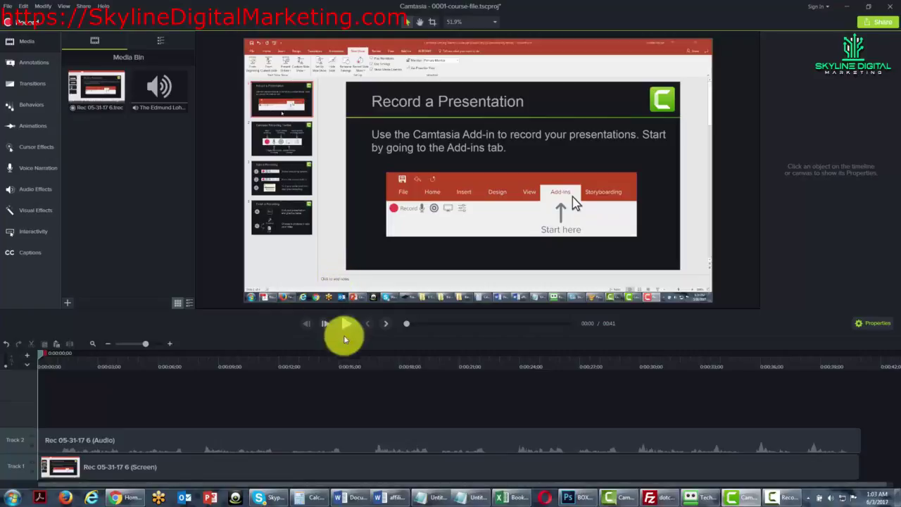
- Switch the Media panel from Media Bin to Library to list the asset folders
click(161, 42)
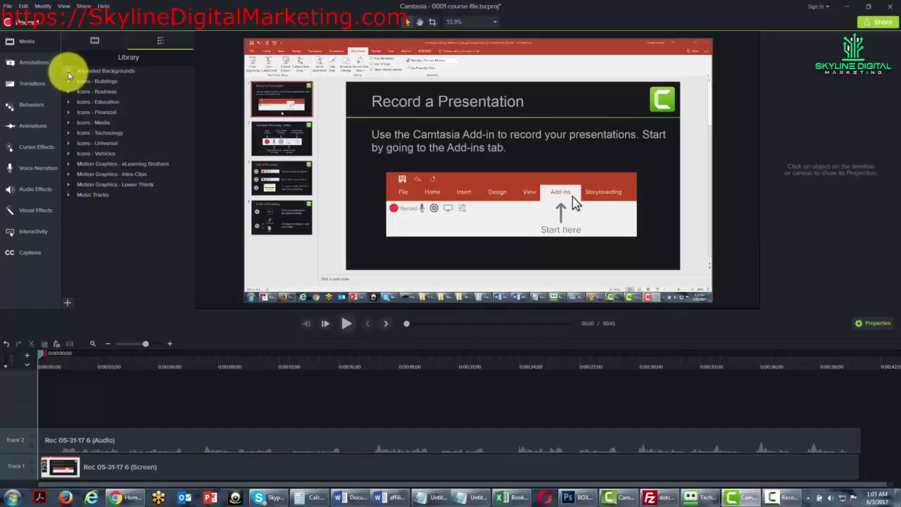
- Add the floatingboxes background from Animated Backgrounds at the playhead, creating a new track
click(67, 72)
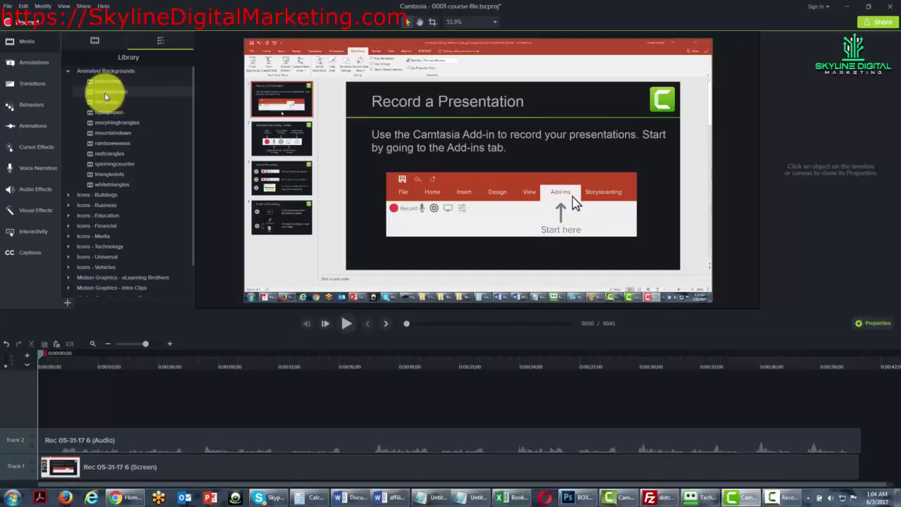
right_click(106, 96)
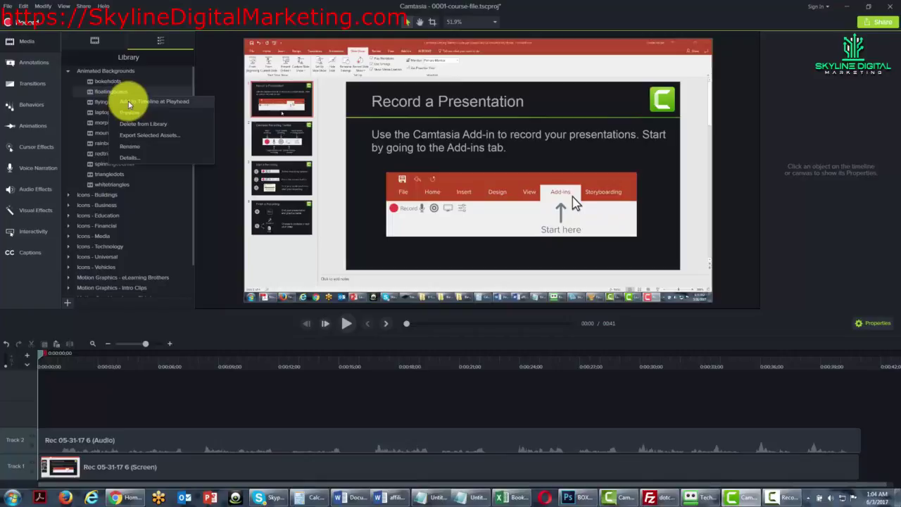
click(129, 104)
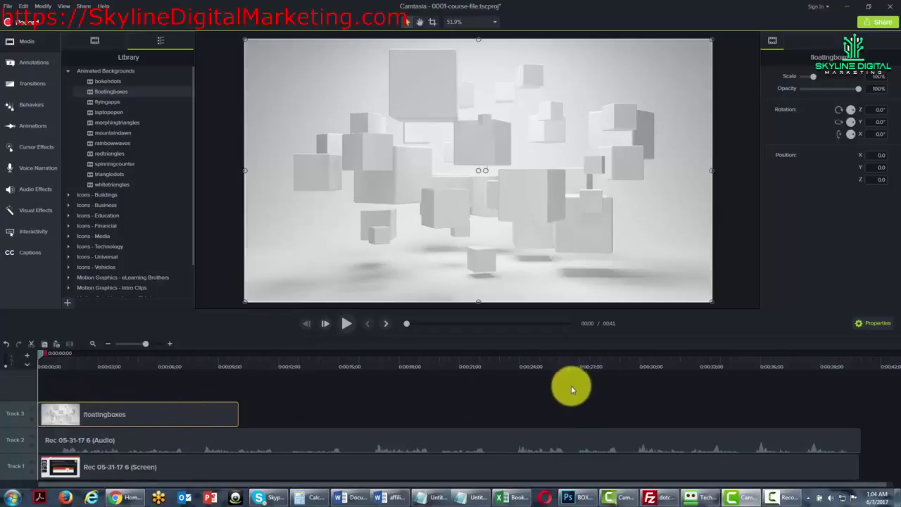
- Rename Track 3 to 'Boxes' and move the playhead to about 0:01
right_click(16, 418)
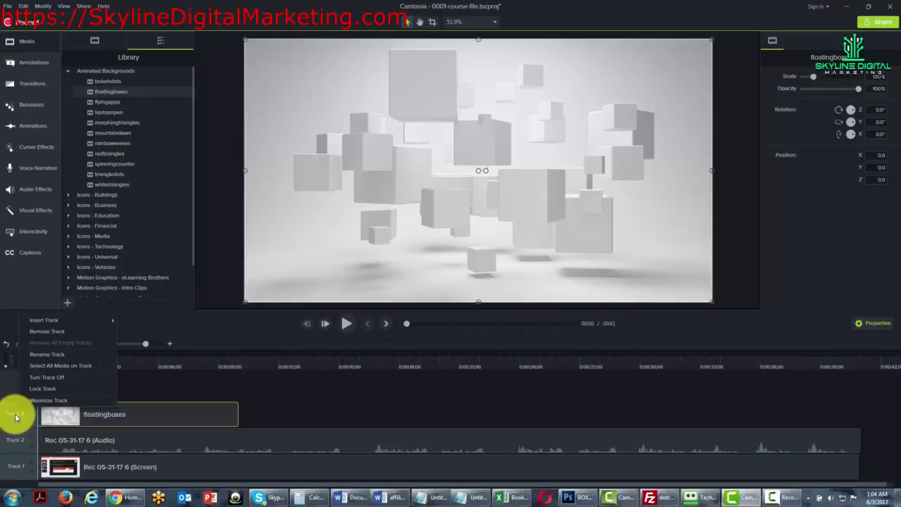
click(42, 356)
text(Boxes)
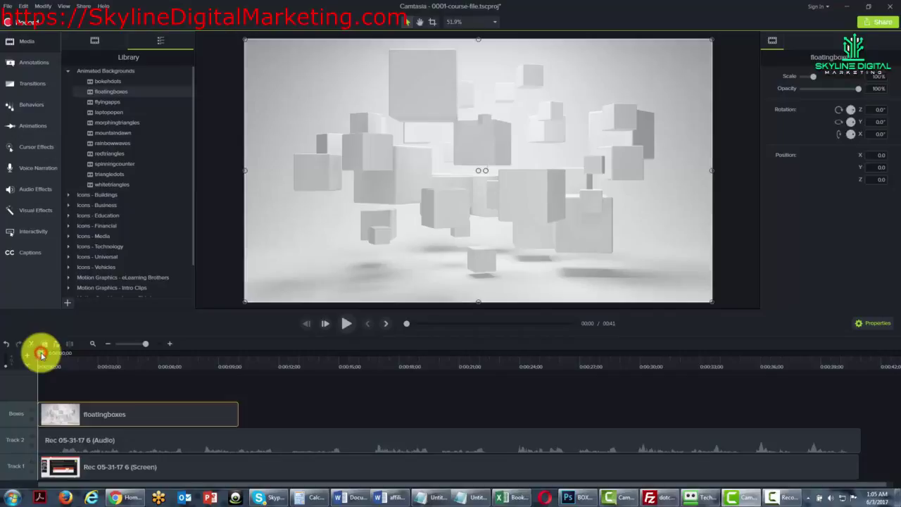
drag(41, 356, 75, 356)
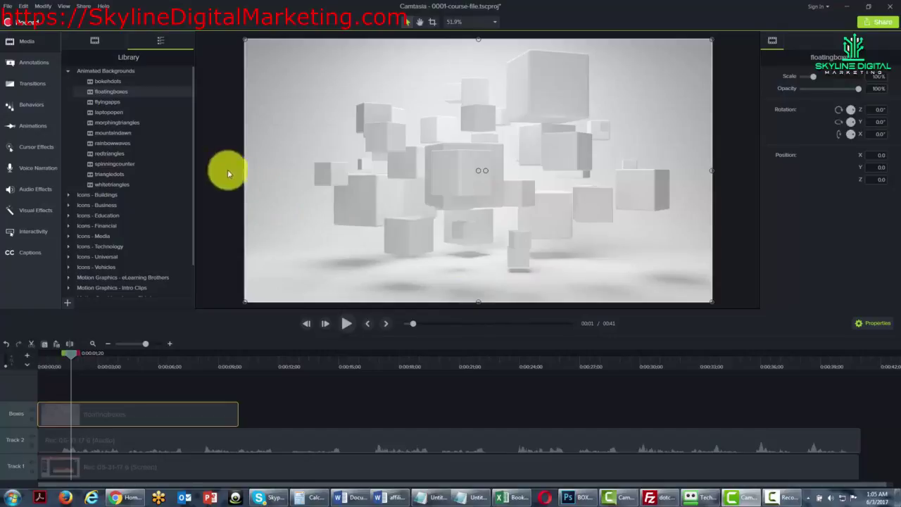
right_click(111, 94)
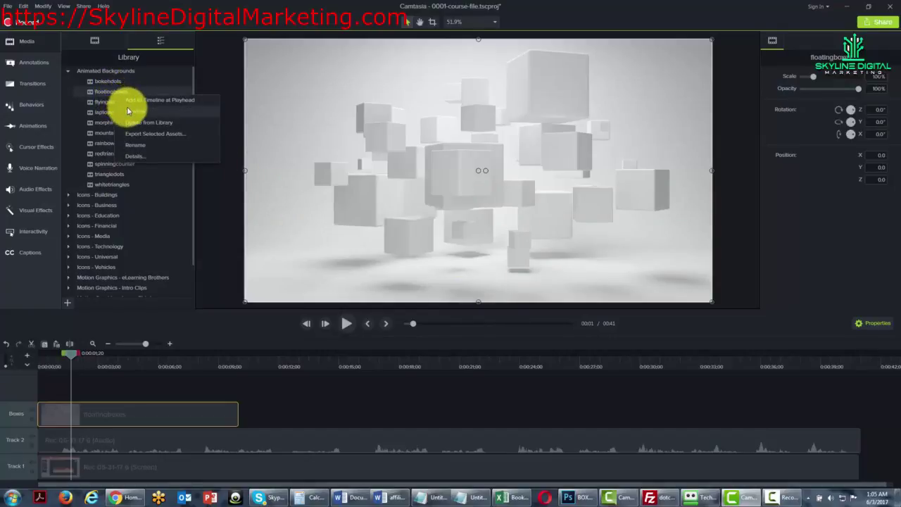
click(130, 111)
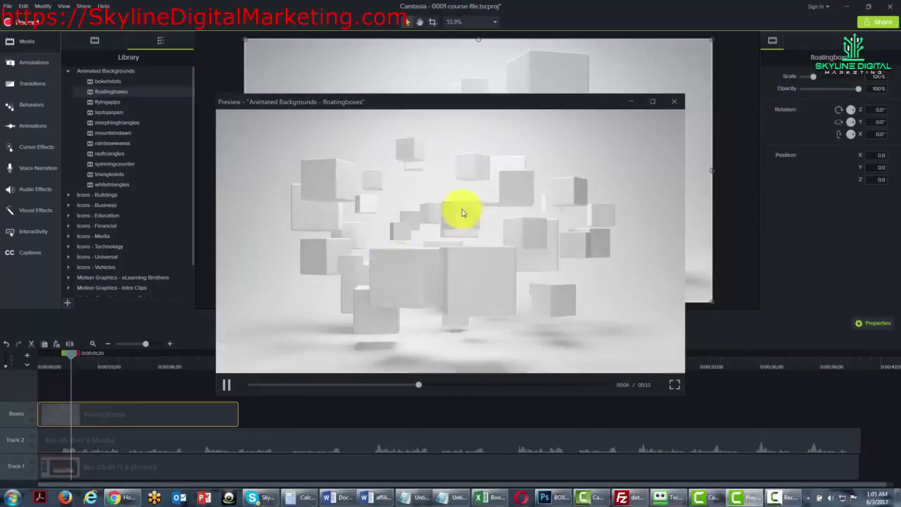
key(Escape)
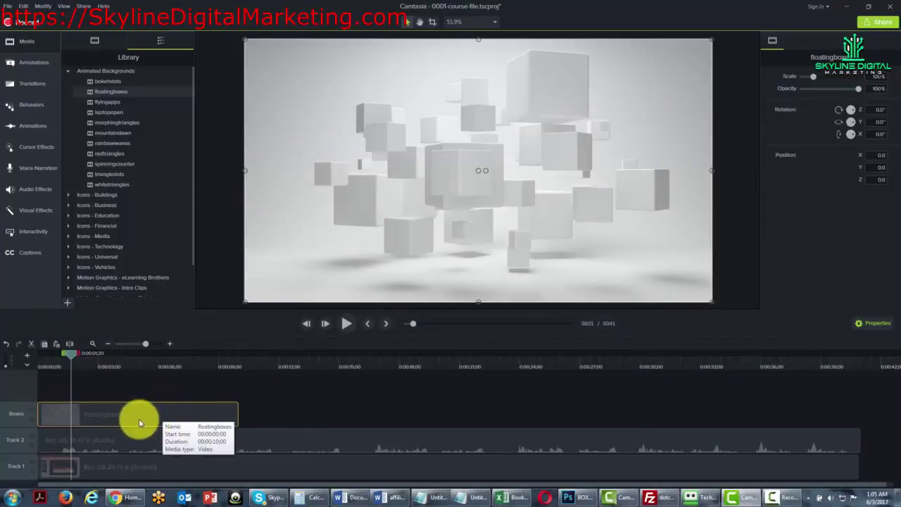
mouse_move(120, 415)
click(119, 414)
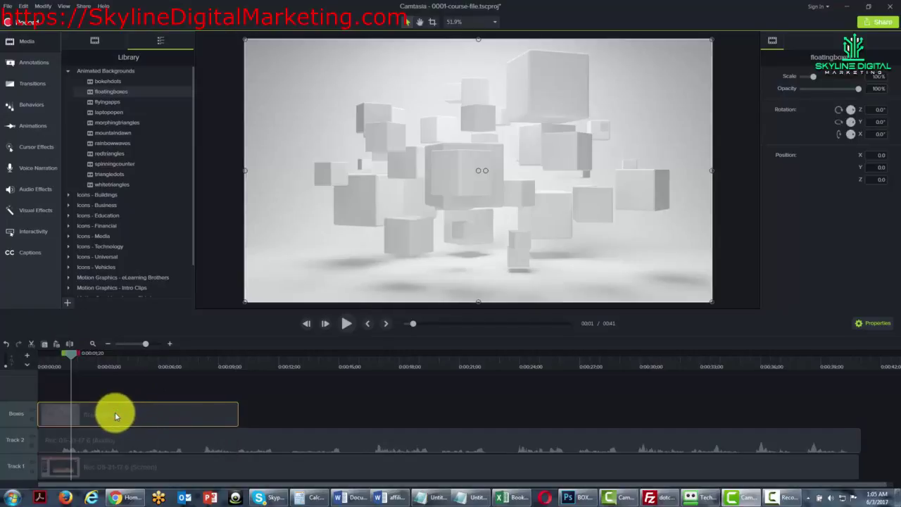
- Delete the floatingboxes clip and preview the rainbowwaves and whitetriangles backgrounds
key(Delete)
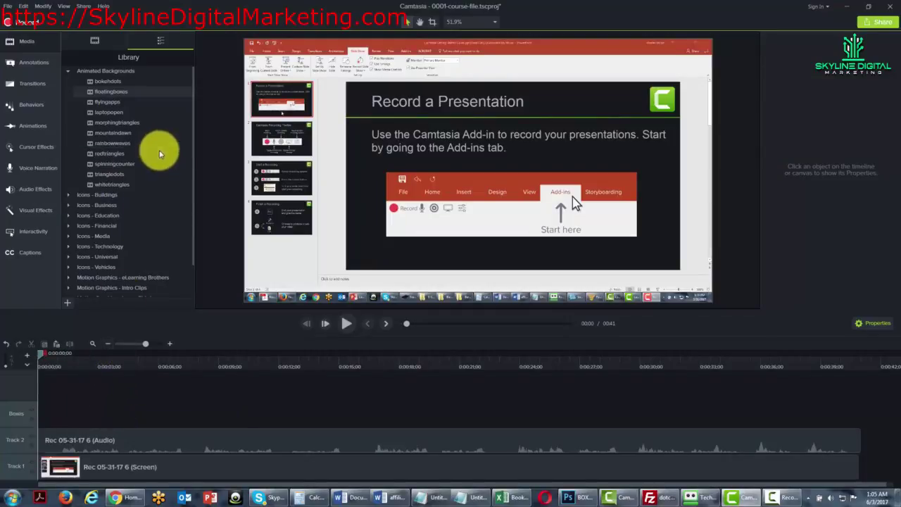
right_click(112, 145)
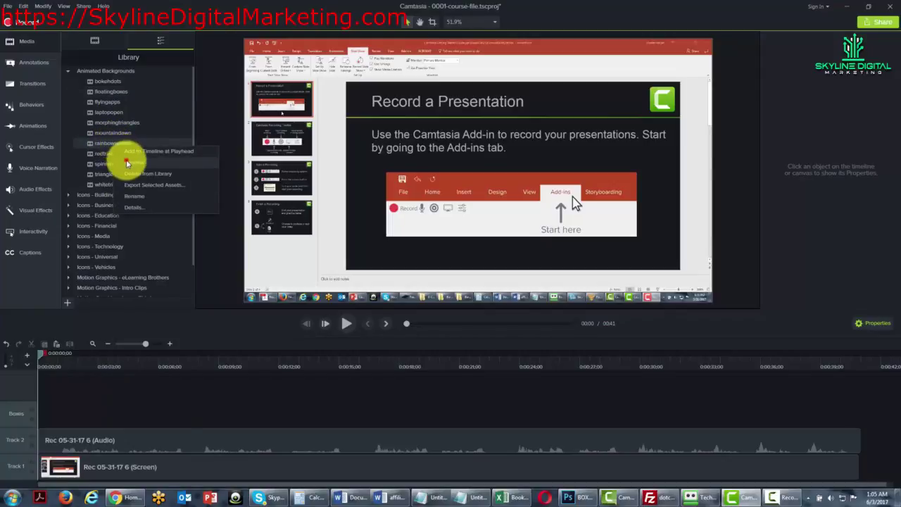
click(127, 162)
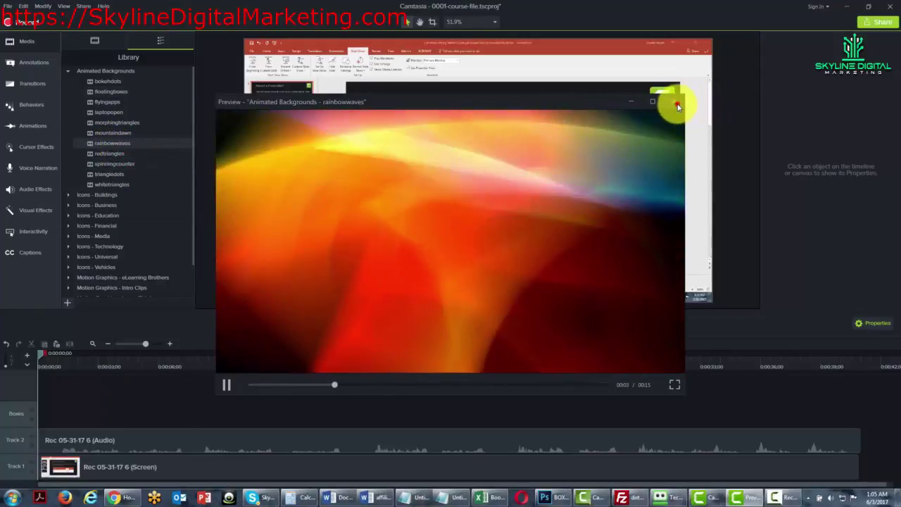
click(678, 106)
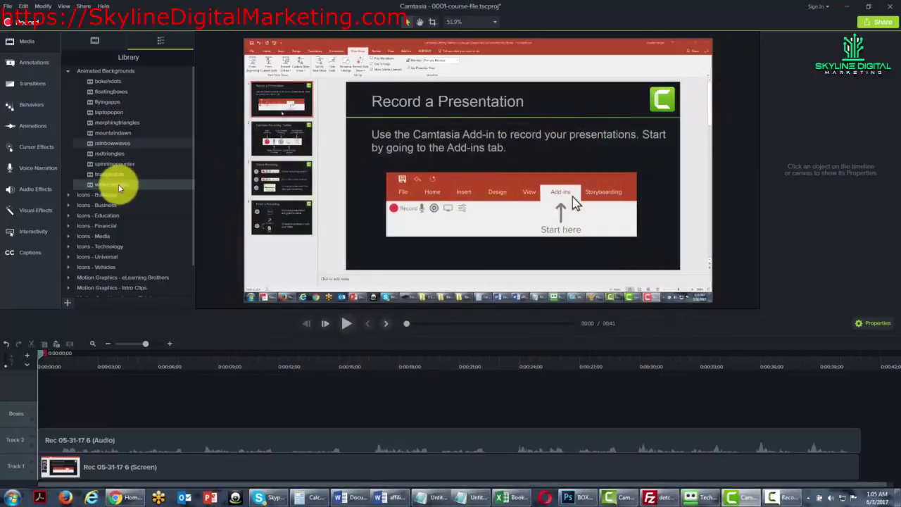
right_click(117, 185)
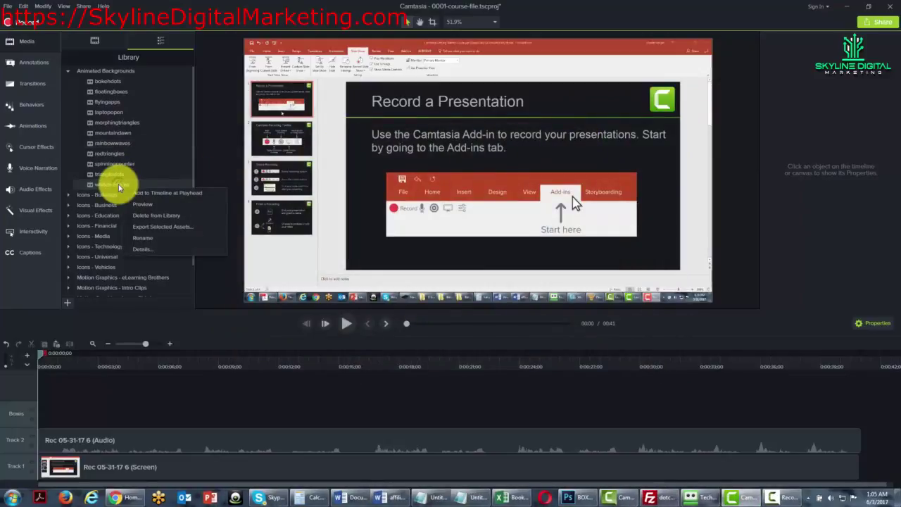
click(138, 203)
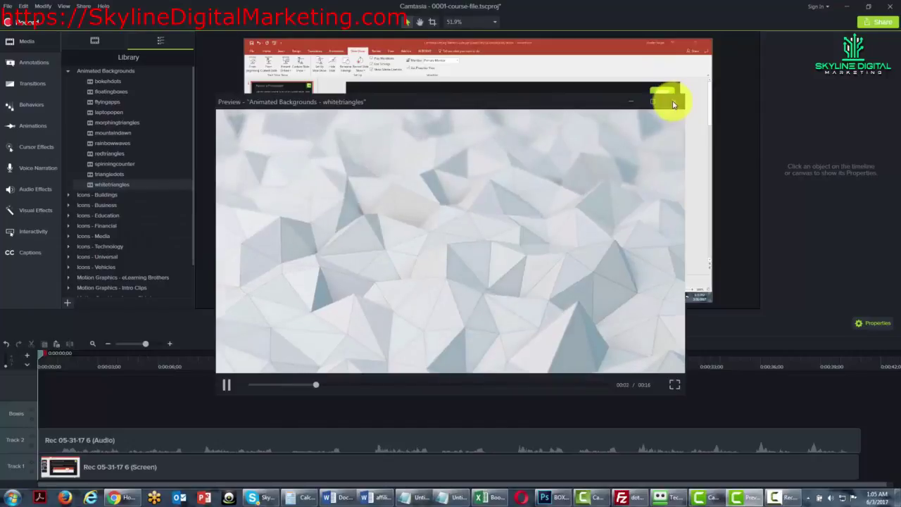
click(673, 104)
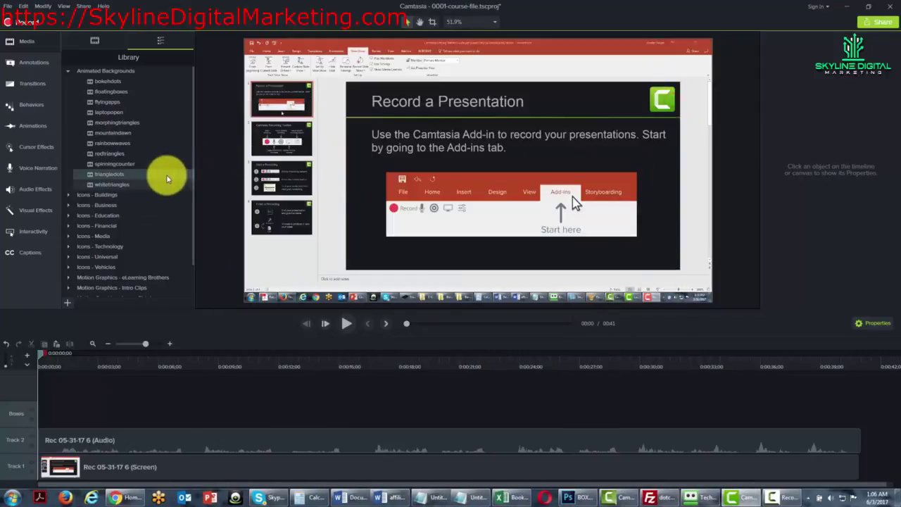
- Add whitetriangles at the playhead, then clear it from the top track
right_click(104, 185)
click(121, 192)
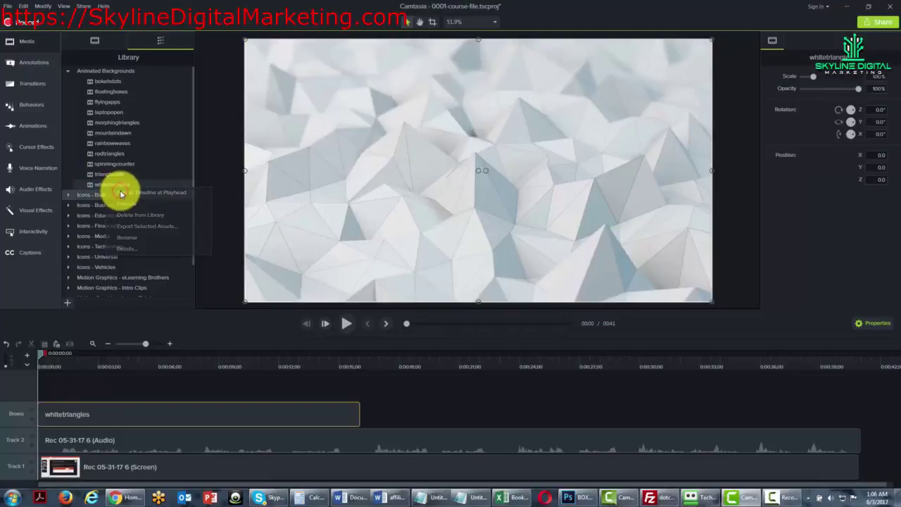
right_click(12, 416)
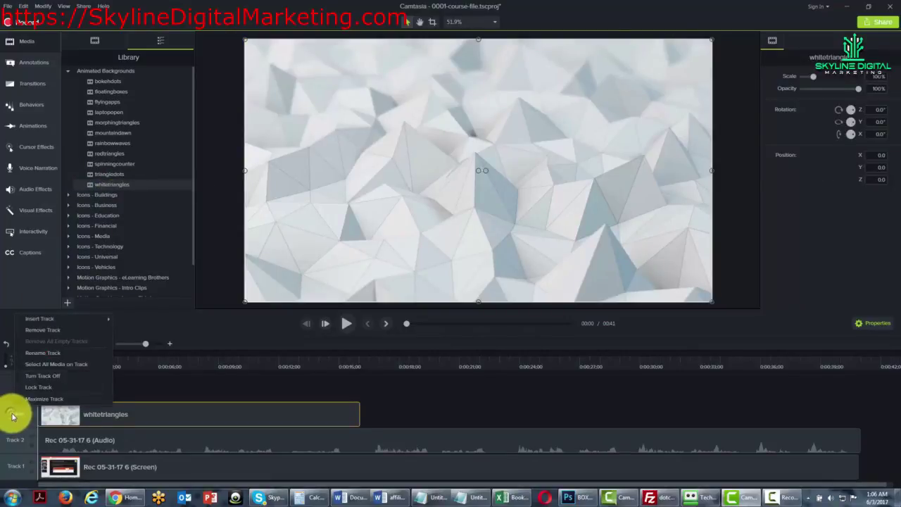
click(38, 331)
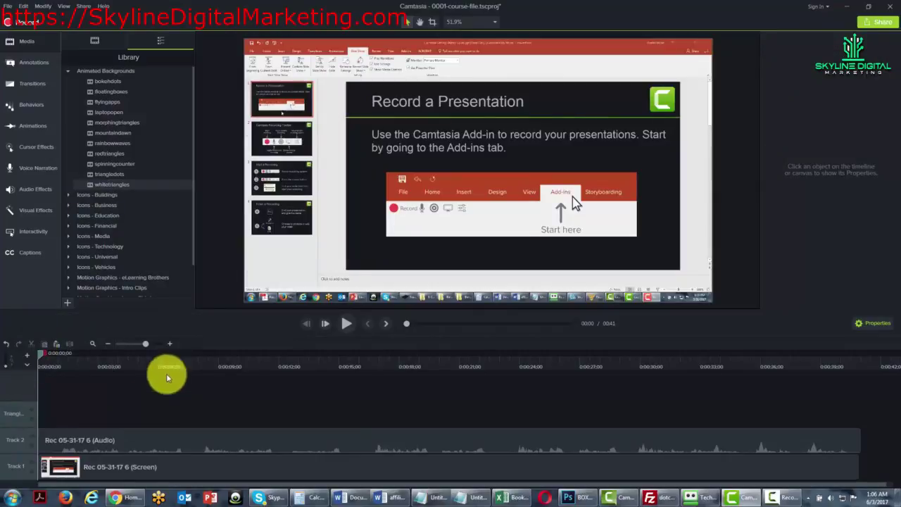
- Preview apartment-01 from Icons - Buildings, then add it to the timeline at the playhead
scroll(191, 246, down, 1)
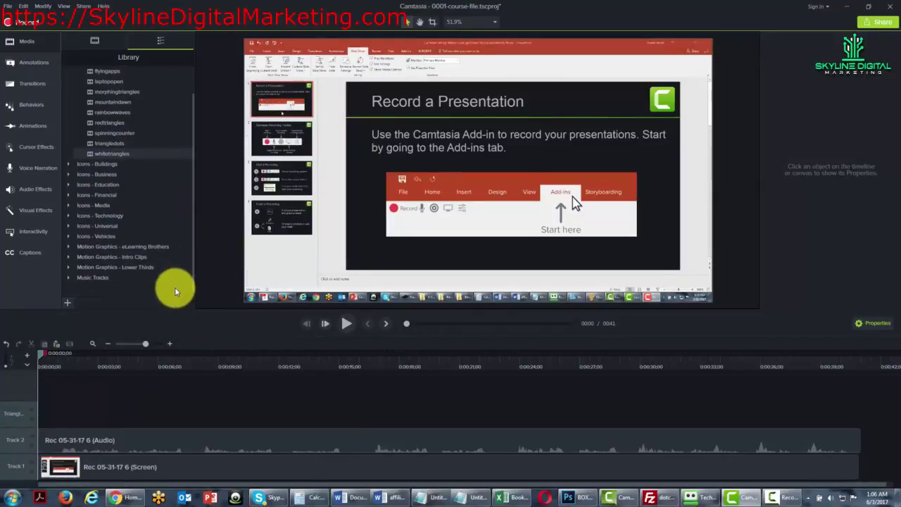
click(70, 163)
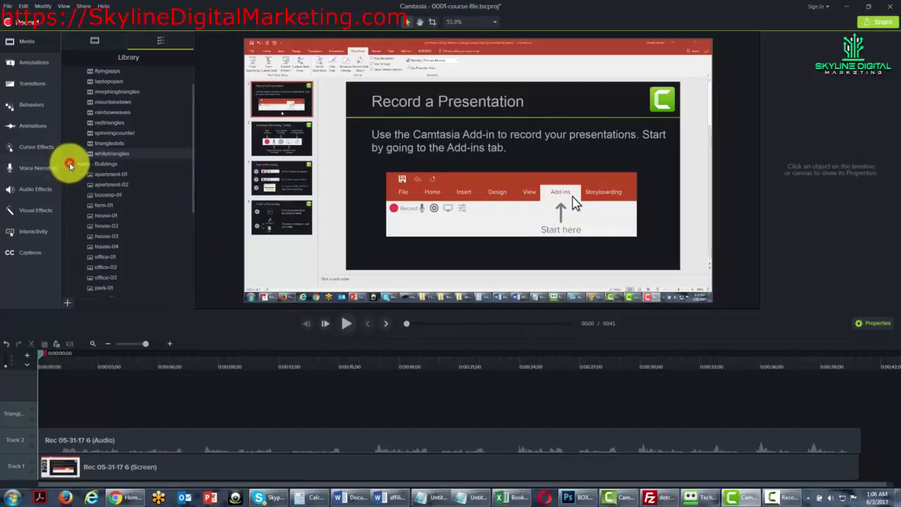
right_click(104, 177)
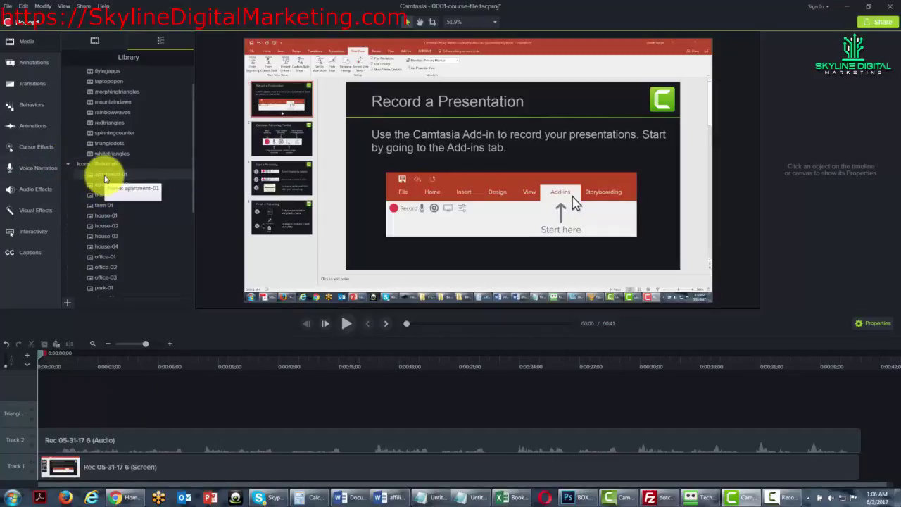
click(127, 195)
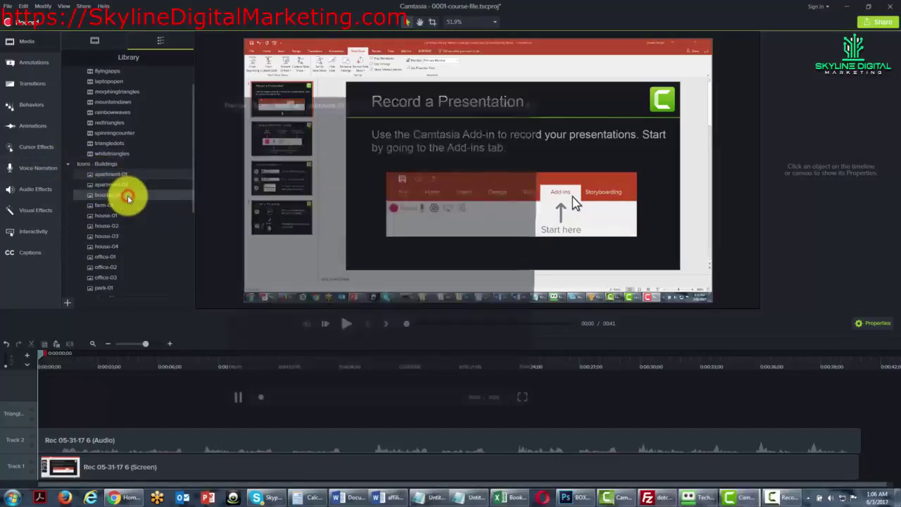
click(674, 105)
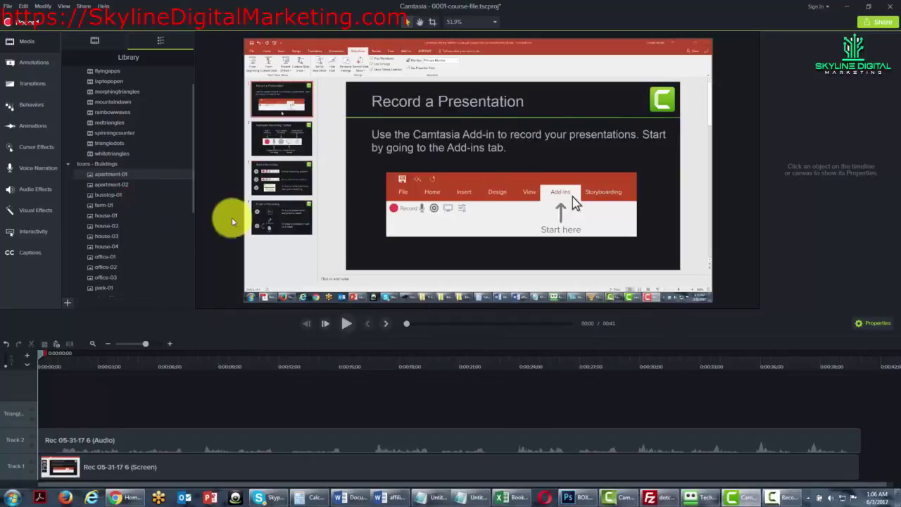
right_click(99, 178)
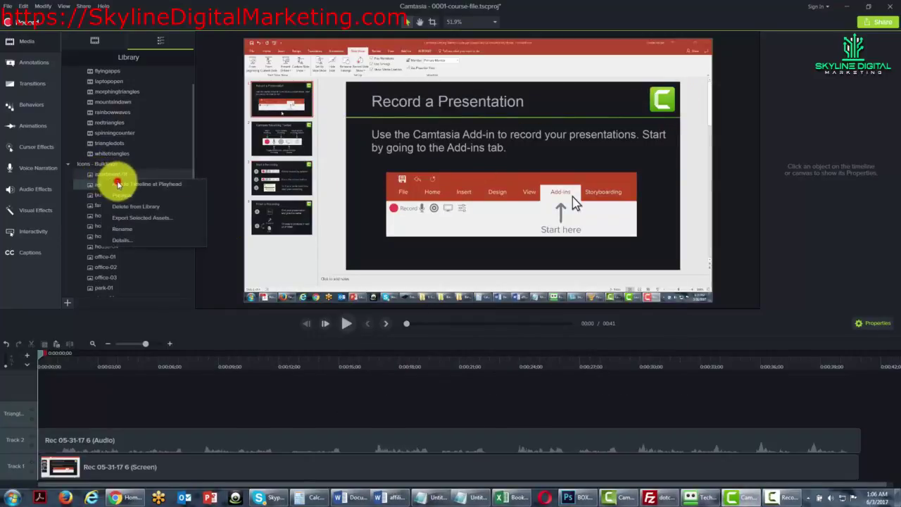
click(118, 184)
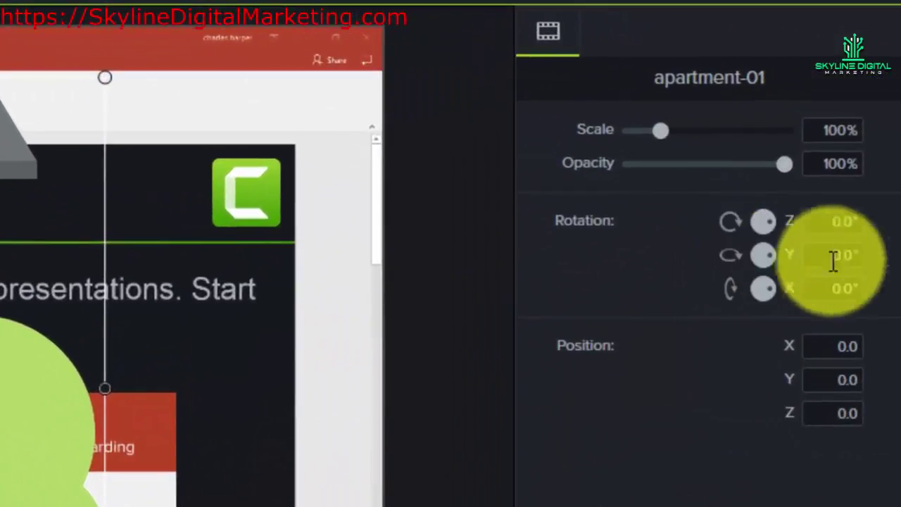
- Rotate the building 25° in Y and 35° in X, reset rotation, then adjust opacity
click(843, 255)
text(25)
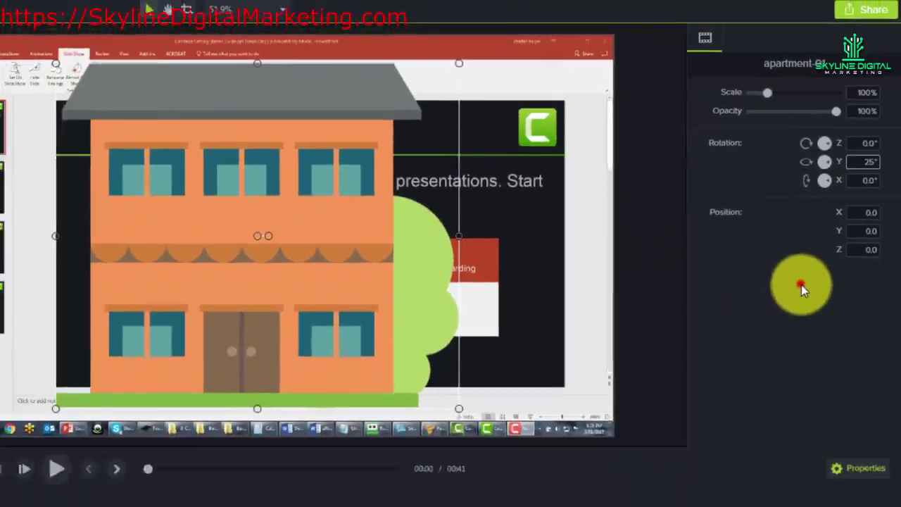
click(837, 201)
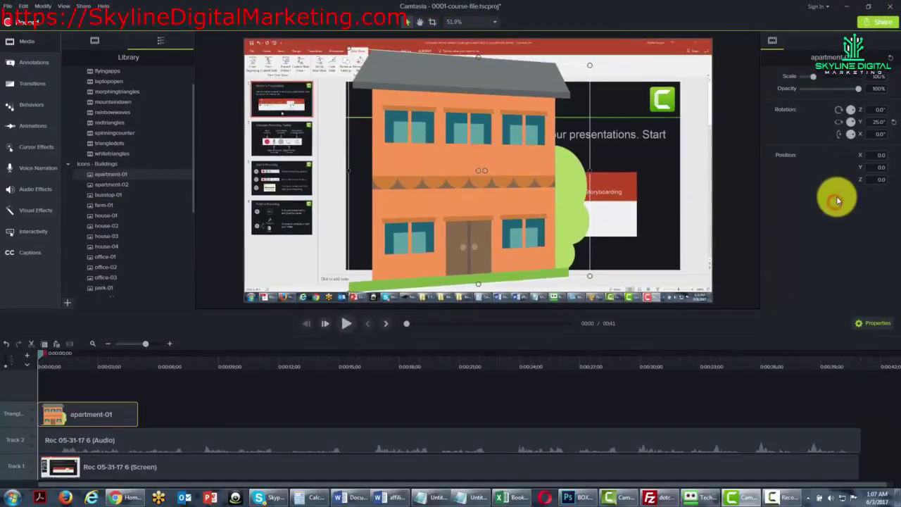
click(875, 138)
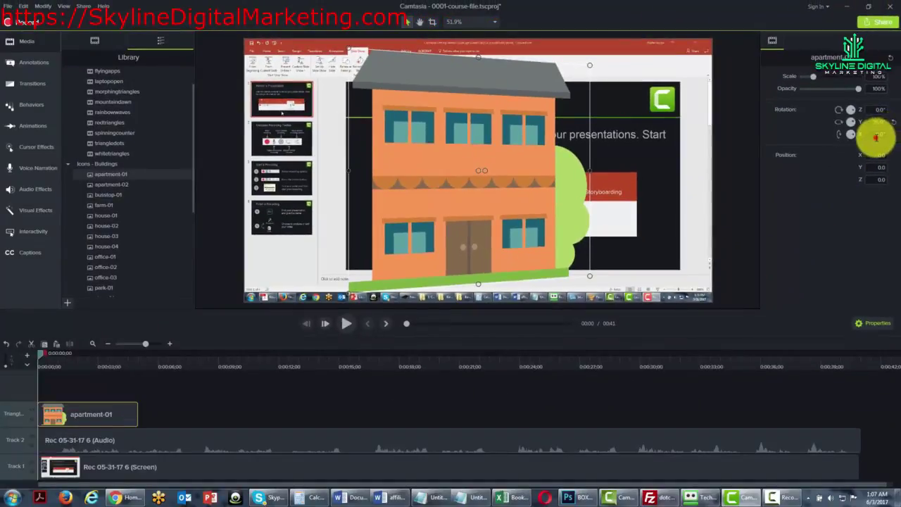
text(35)
key(Tab)
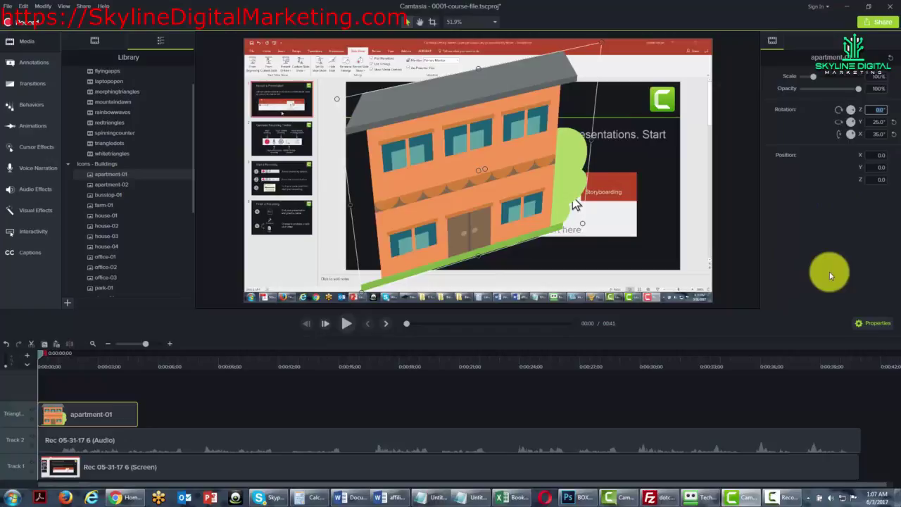
click(829, 271)
click(893, 134)
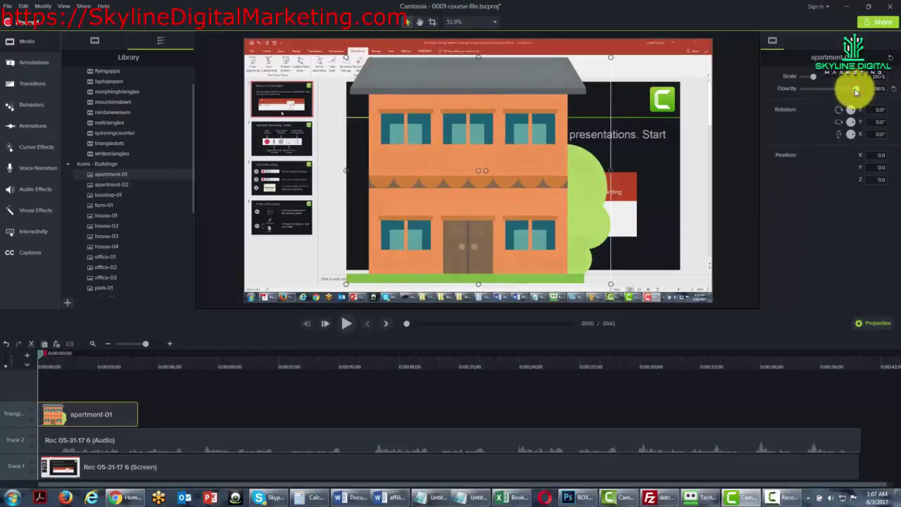
mouse_move(858, 92)
mouse_down()
mouse_move(832, 92)
mouse_move(863, 89)
mouse_up()
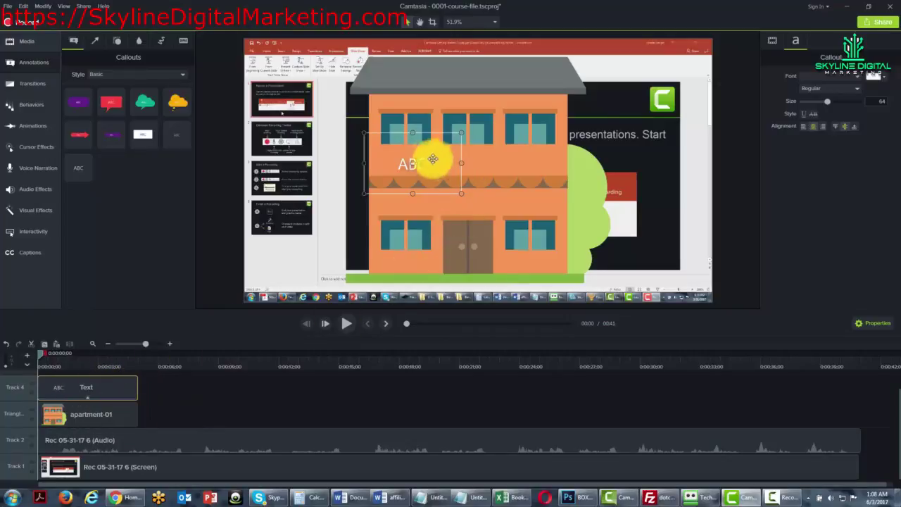
- Move the ABC callout onto the building's upper floor and shrink it slightly
drag(396, 145, 456, 147)
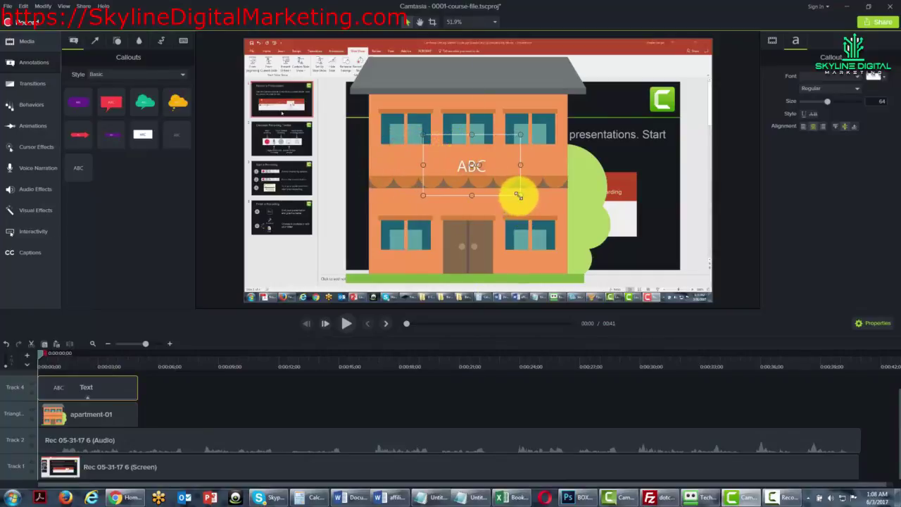
drag(518, 195, 497, 177)
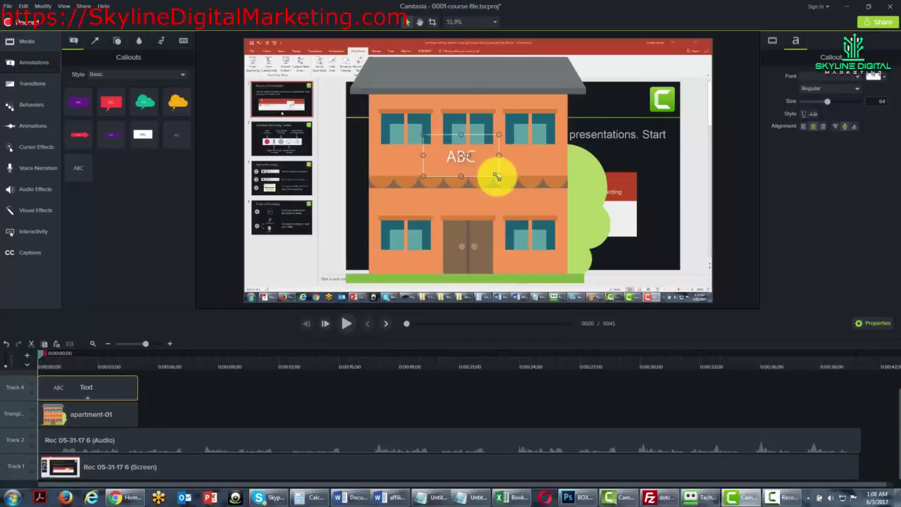
drag(442, 159, 442, 166)
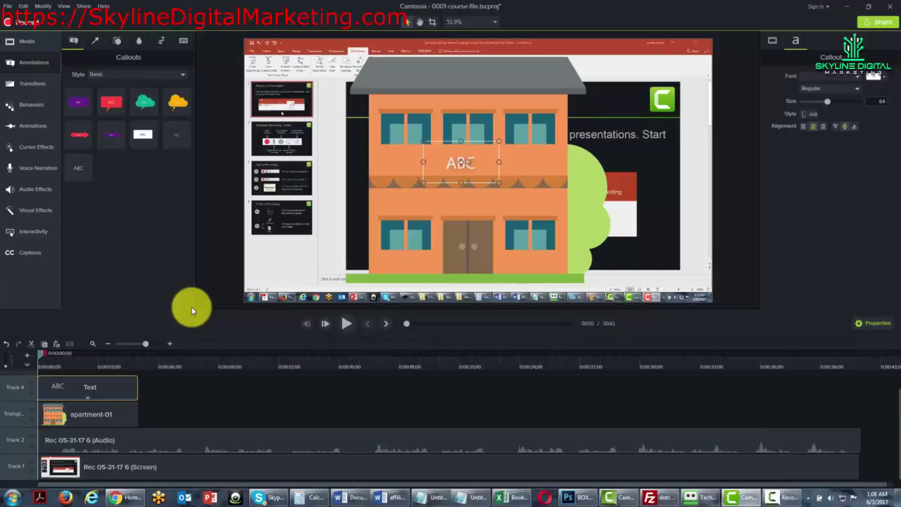
- Delete the Text and apartment-01 clips and remove all empty tracks
right_click(108, 389)
key(Delete)
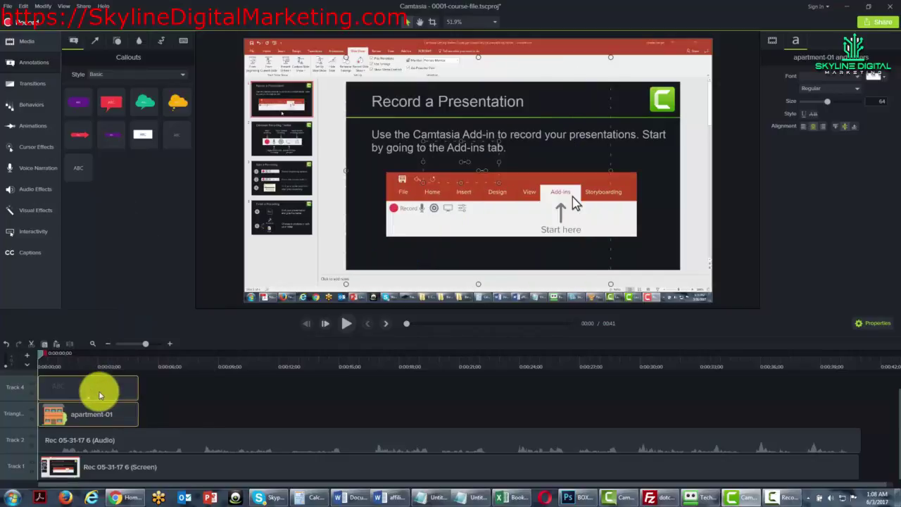
right_click(24, 388)
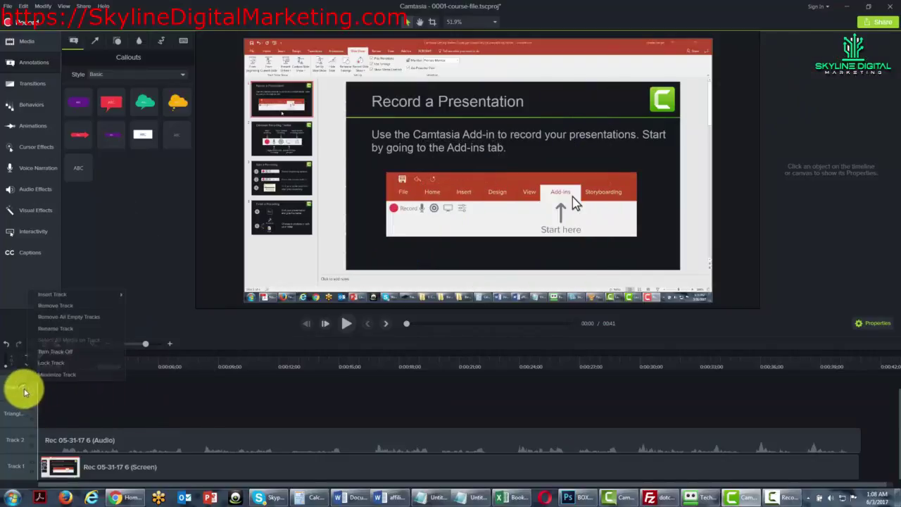
click(57, 317)
- Browse the Music Tracks and add getyourticket to the timeline at the playhead
click(22, 41)
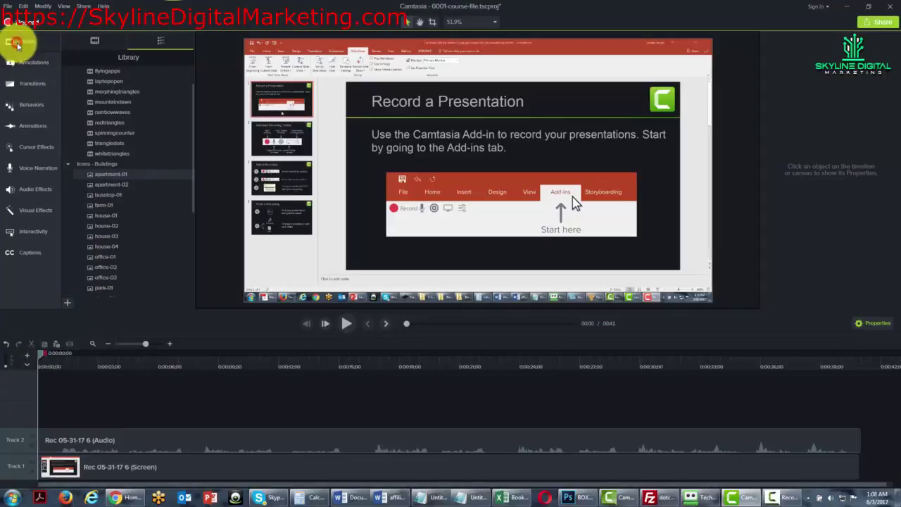
drag(191, 176, 188, 248)
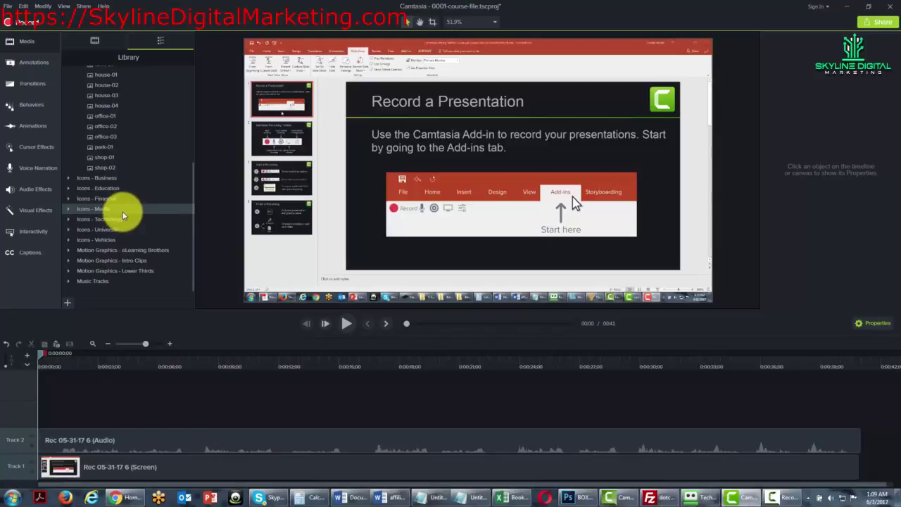
mouse_move(193, 242)
mouse_down()
mouse_move(192, 250)
mouse_move(193, 152)
mouse_move(188, 262)
mouse_up()
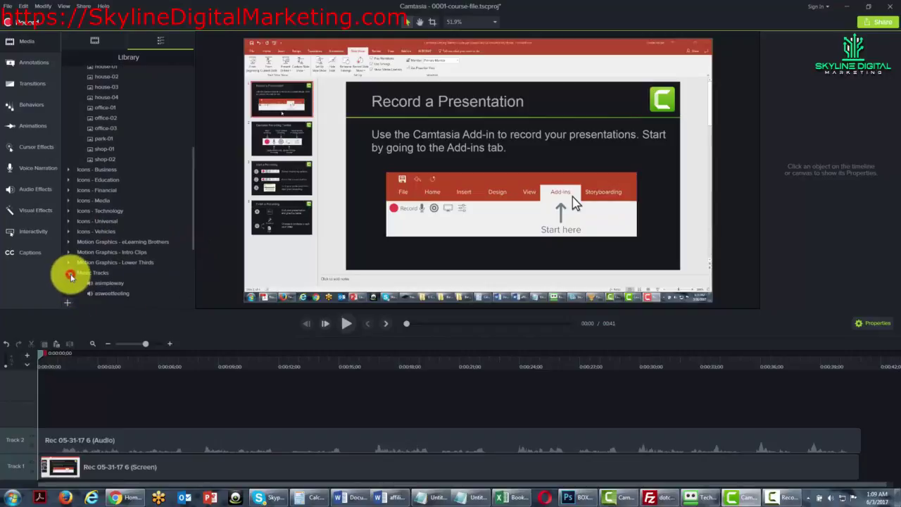
drag(193, 204, 192, 253)
click(109, 181)
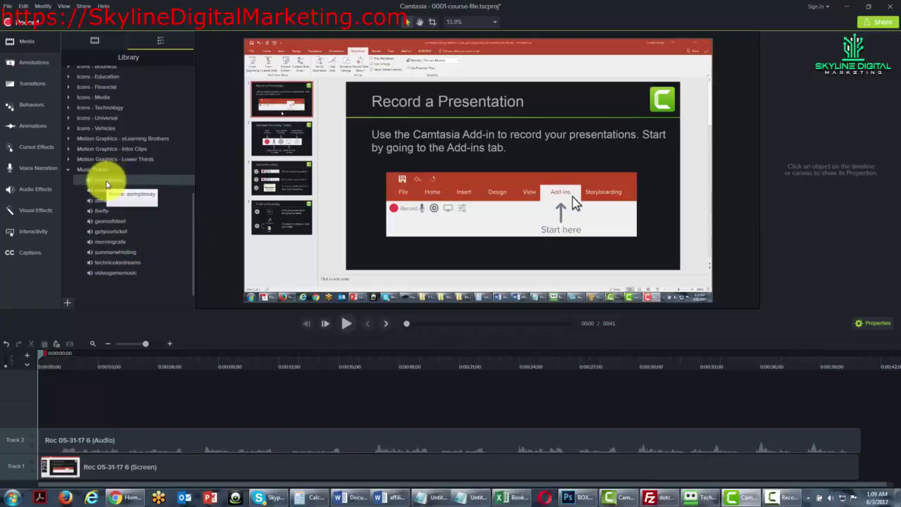
right_click(107, 182)
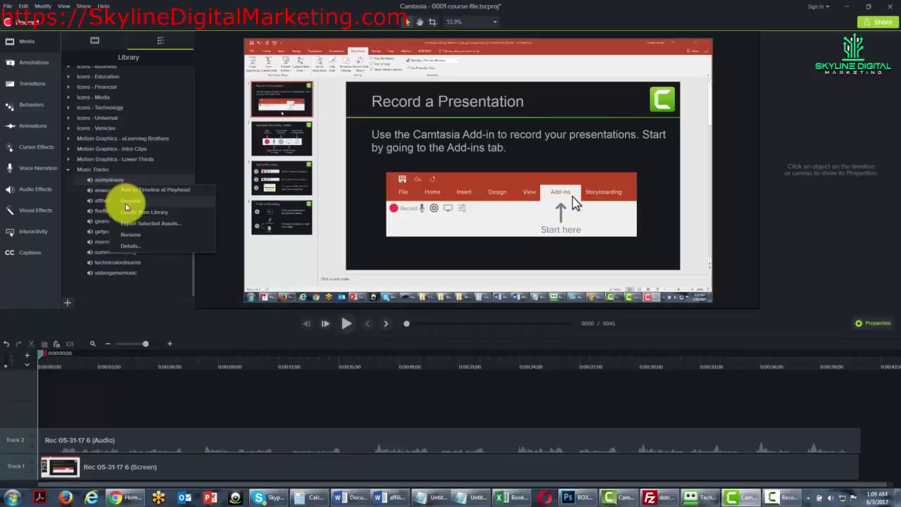
right_click(103, 233)
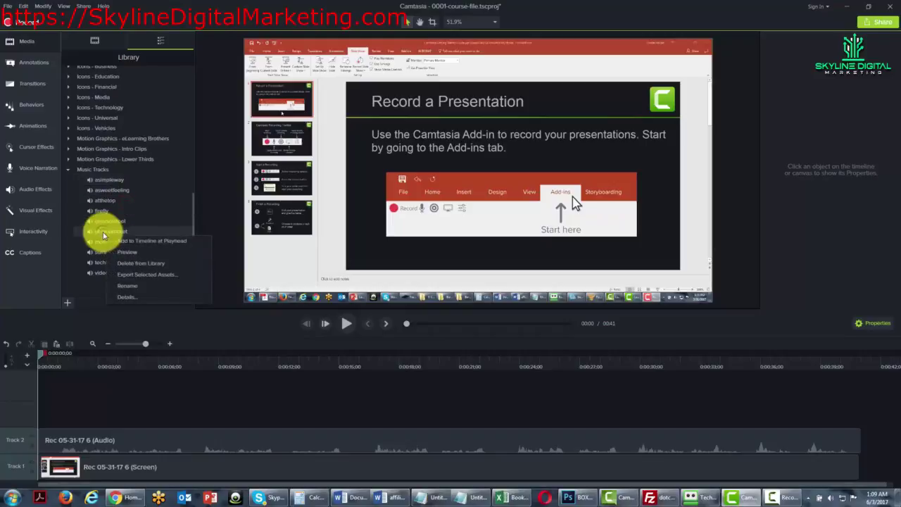
click(120, 240)
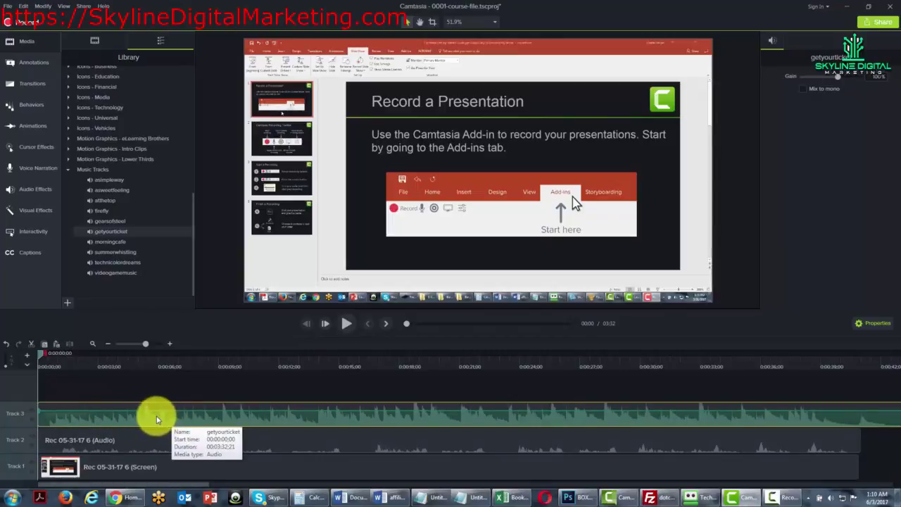
- Lower the getyourticket clip's gain below 45% in the audio effects
key(d)
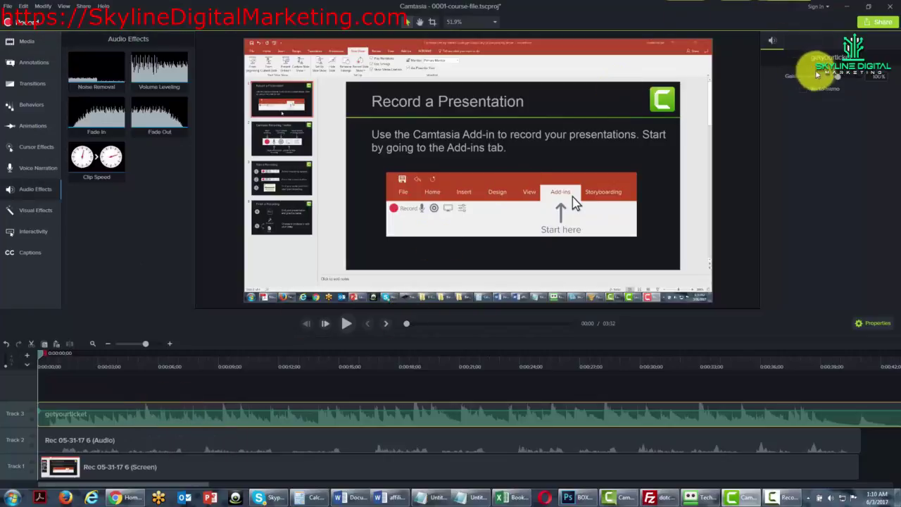
drag(817, 75, 825, 75)
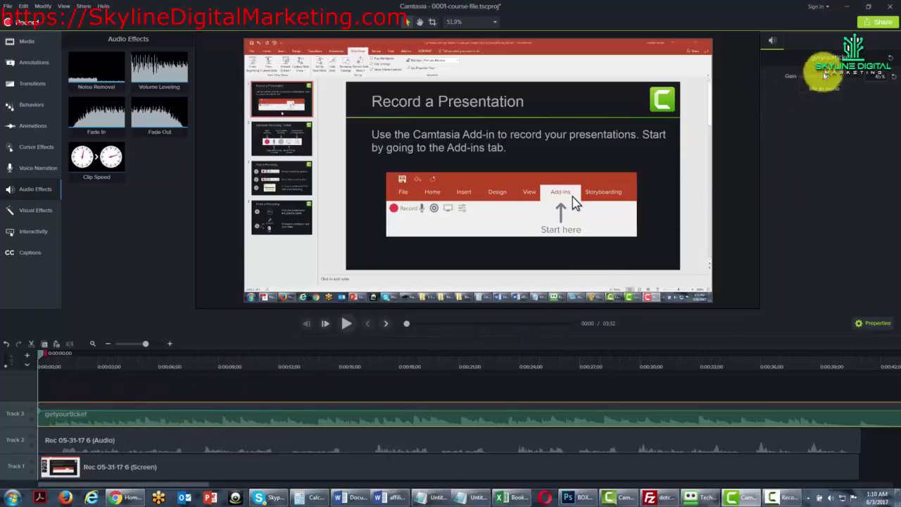
drag(827, 79, 818, 76)
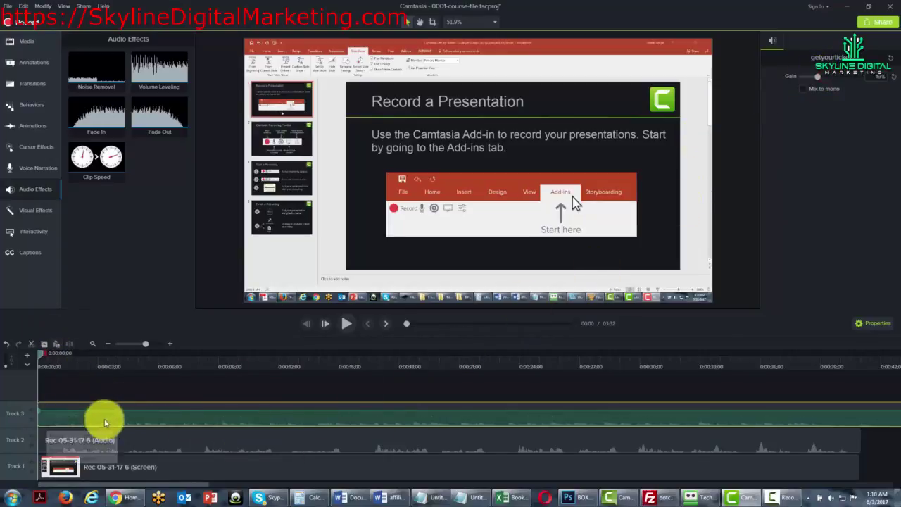
- Return to the media library and collapse the Icons - Buildings folder
click(33, 40)
scroll(191, 202, down, 5)
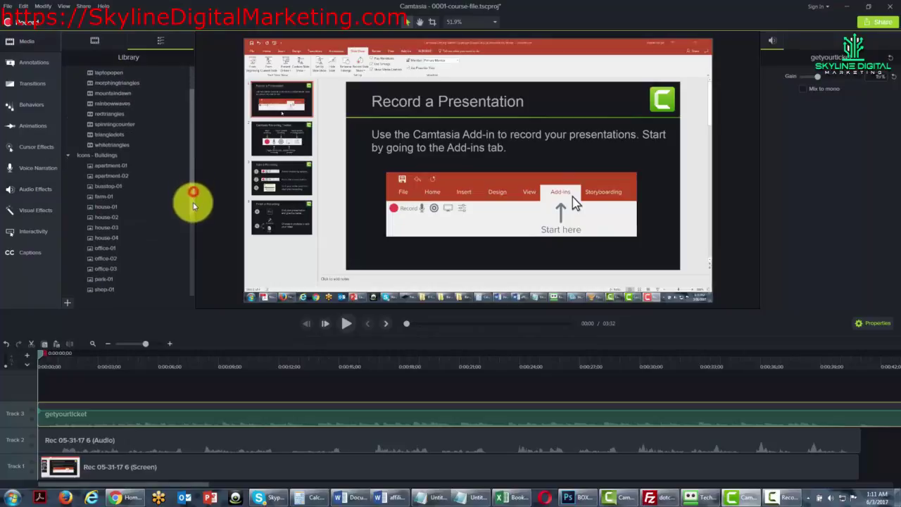
scroll(191, 179, up, 3)
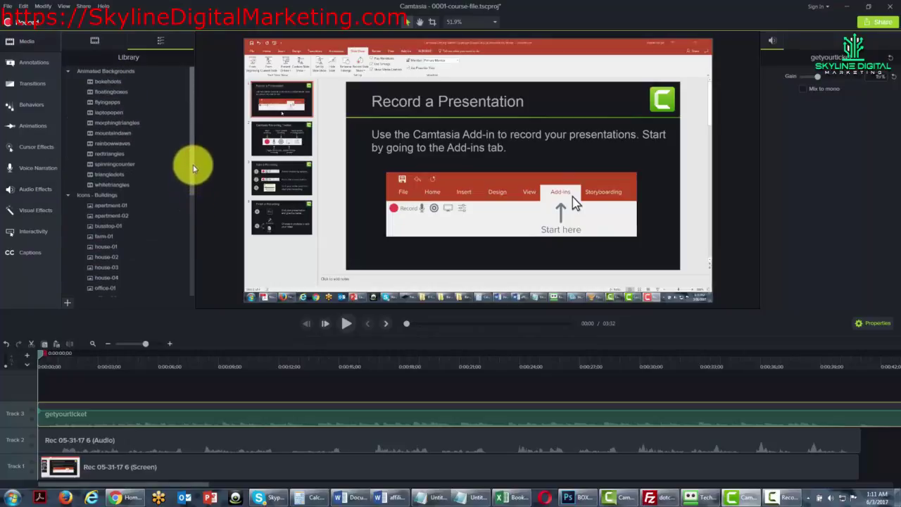
click(67, 195)
drag(192, 233, 192, 186)
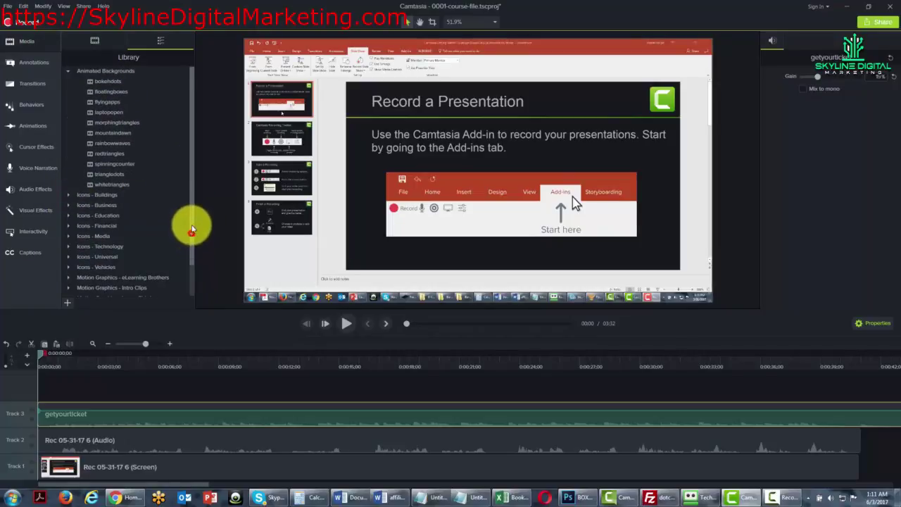
- Preview bokehdots, add it at the playhead, then delete it from the timeline
right_click(103, 85)
click(120, 100)
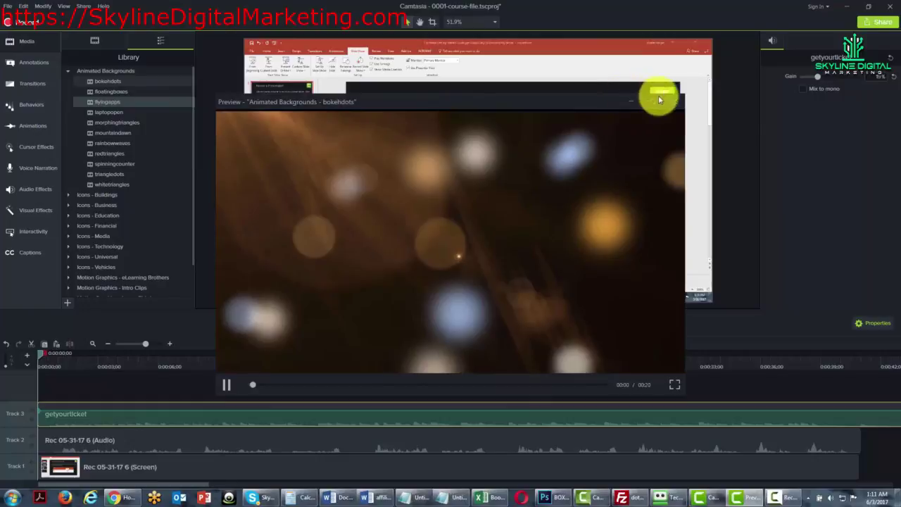
click(675, 102)
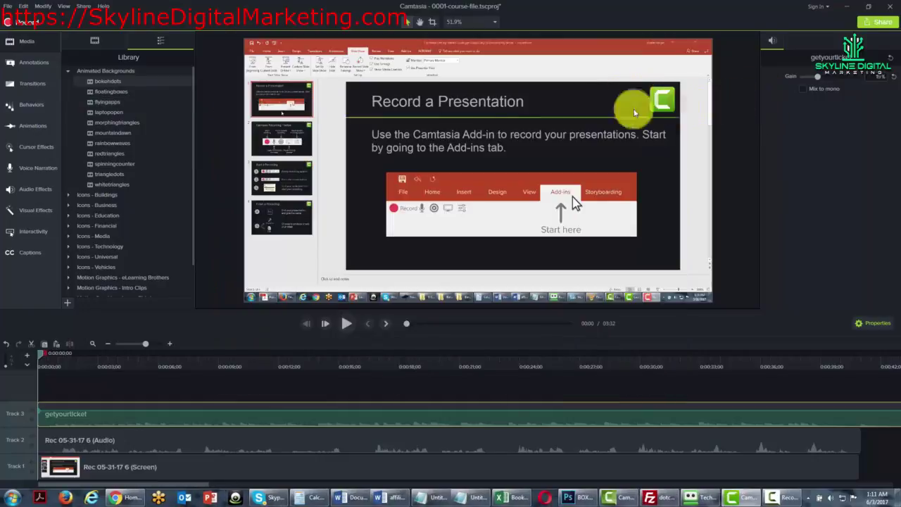
right_click(104, 83)
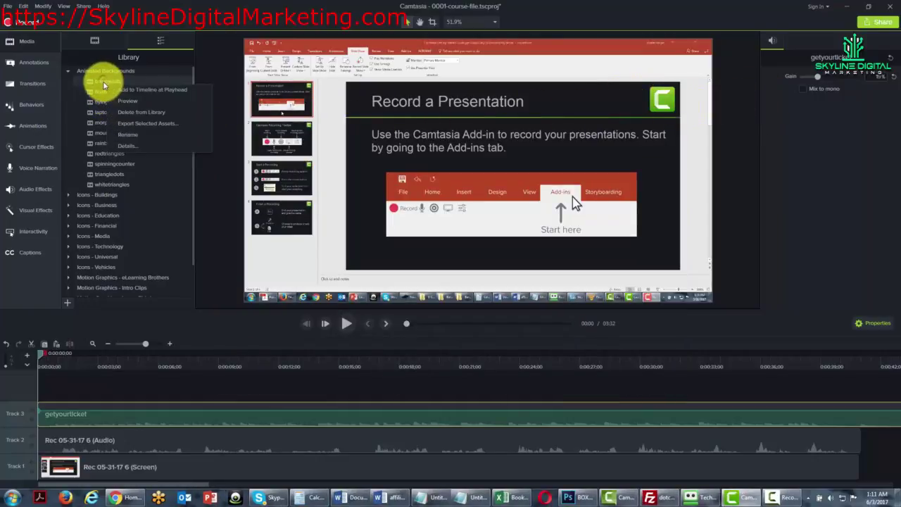
click(121, 90)
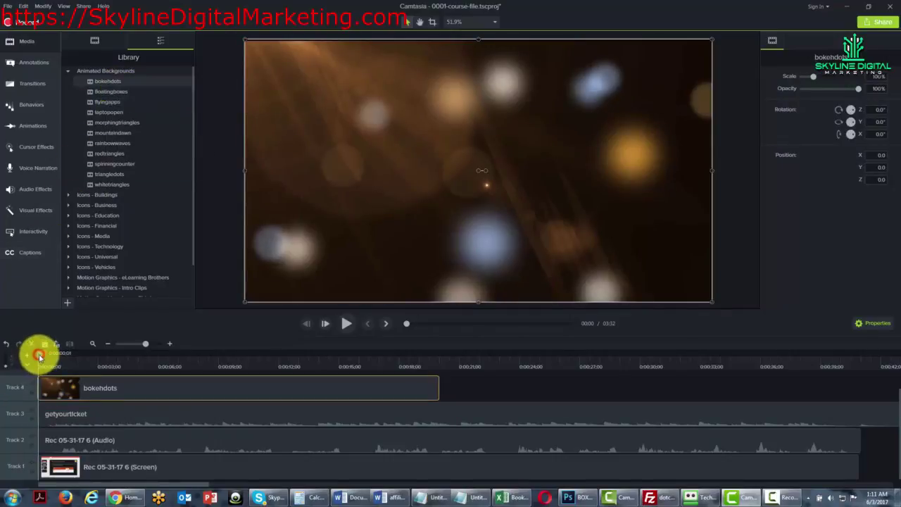
drag(40, 357, 41, 358)
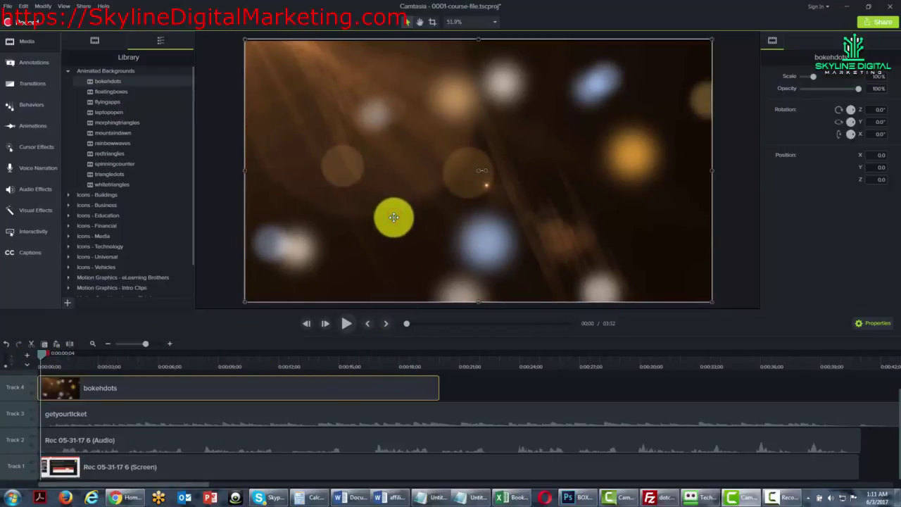
key(Delete)
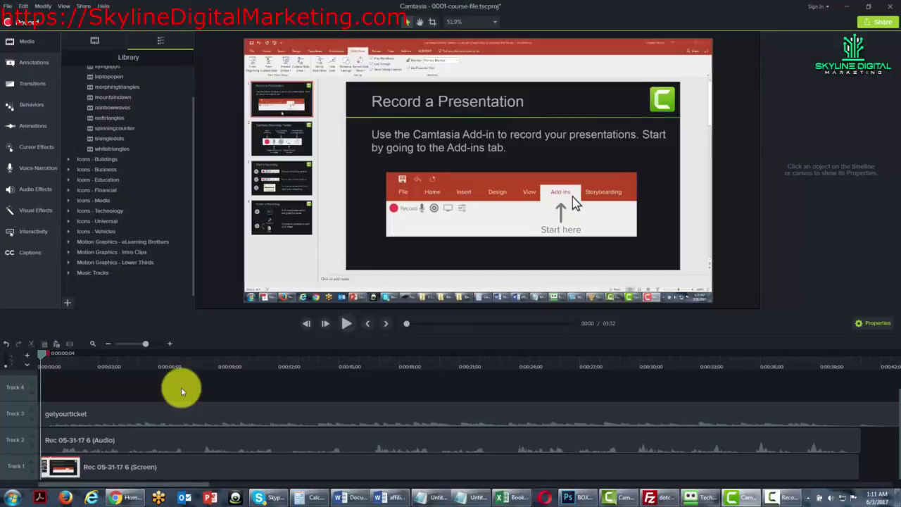
- Add basictext-01 from Motion Graphics - Lower Thirds to Track 4 and scrub to 0:01
click(68, 263)
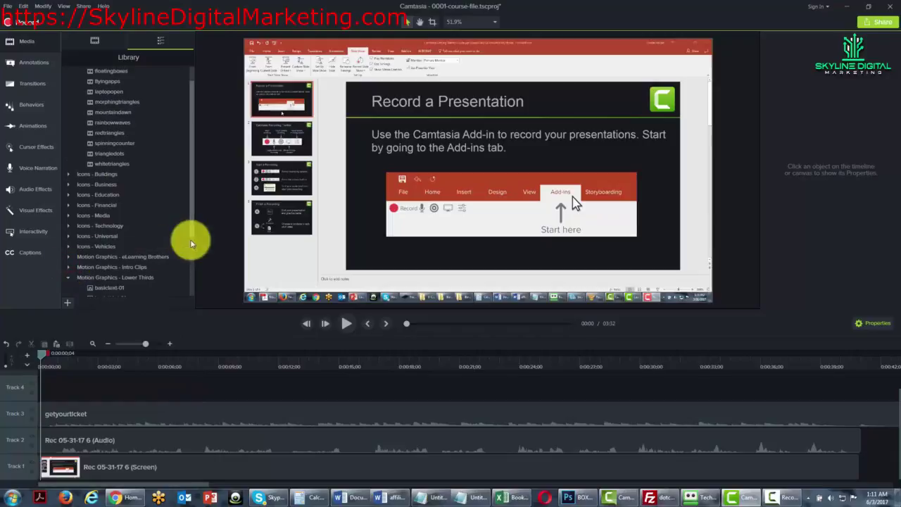
drag(194, 230, 189, 287)
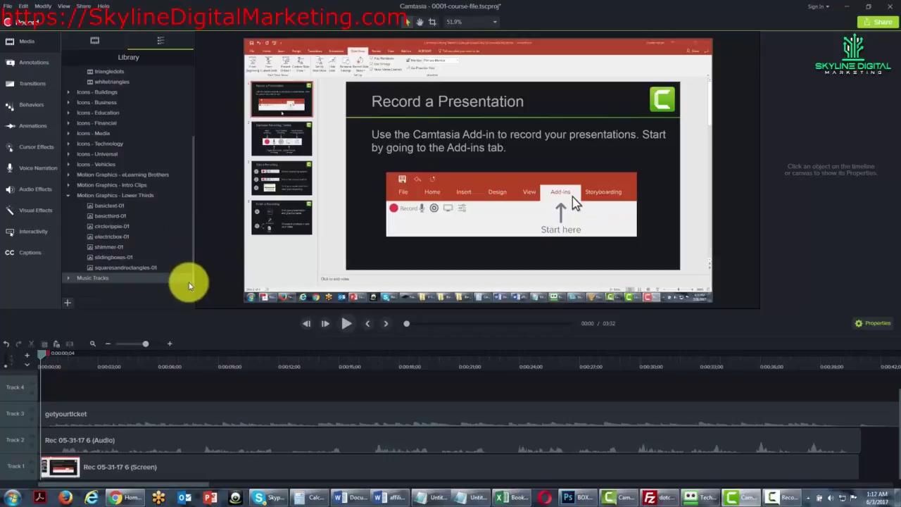
click(193, 283)
drag(192, 282, 193, 287)
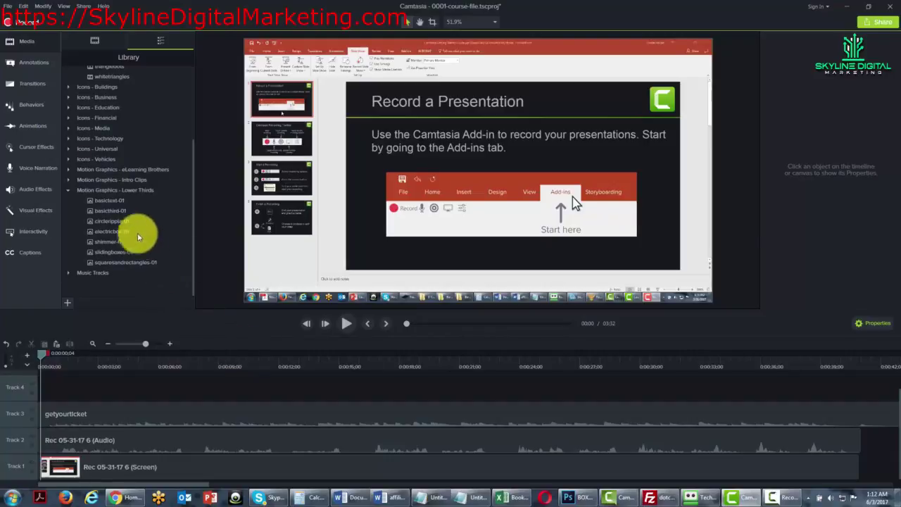
click(109, 203)
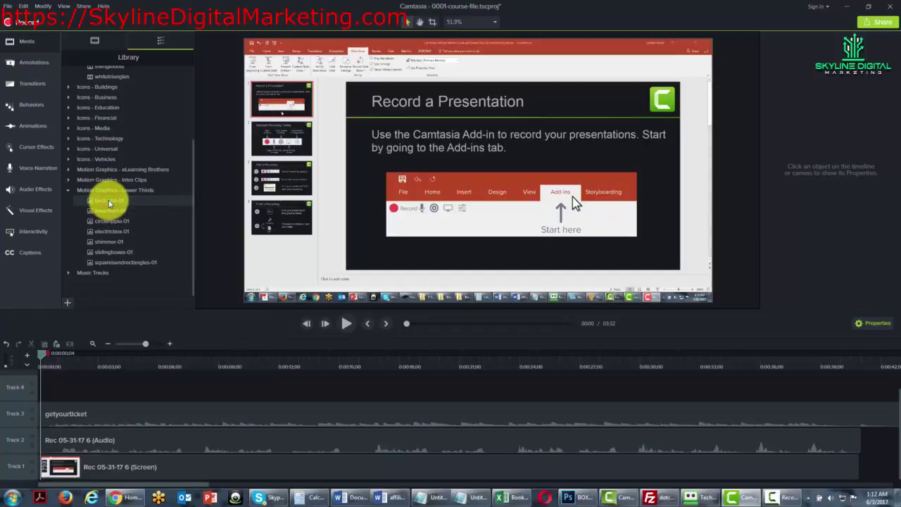
right_click(110, 204)
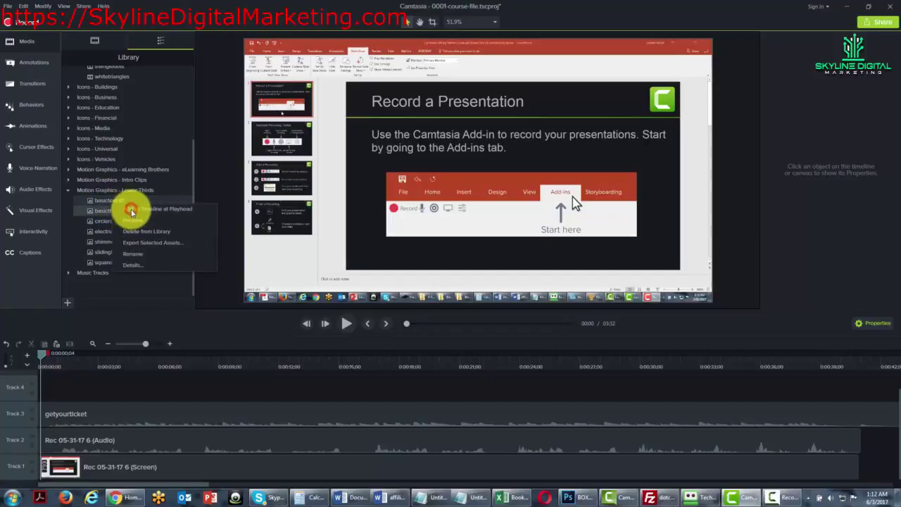
click(131, 210)
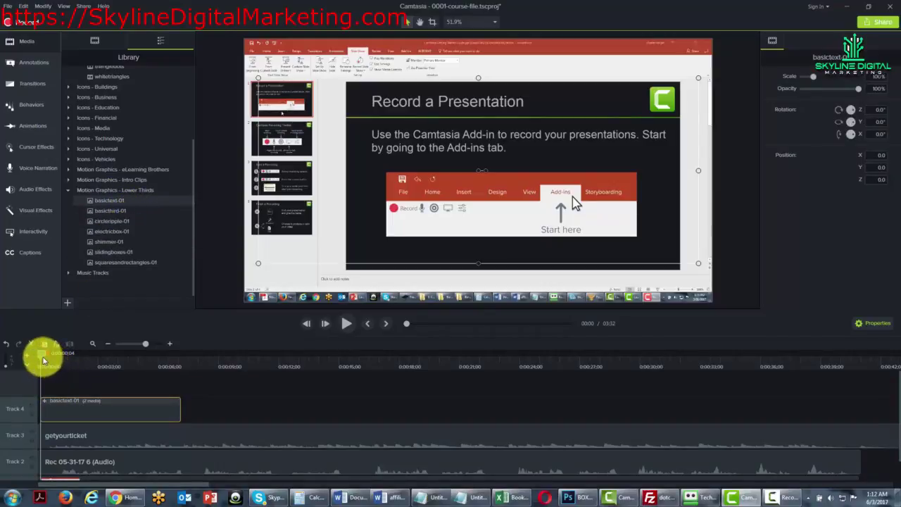
drag(43, 358, 73, 360)
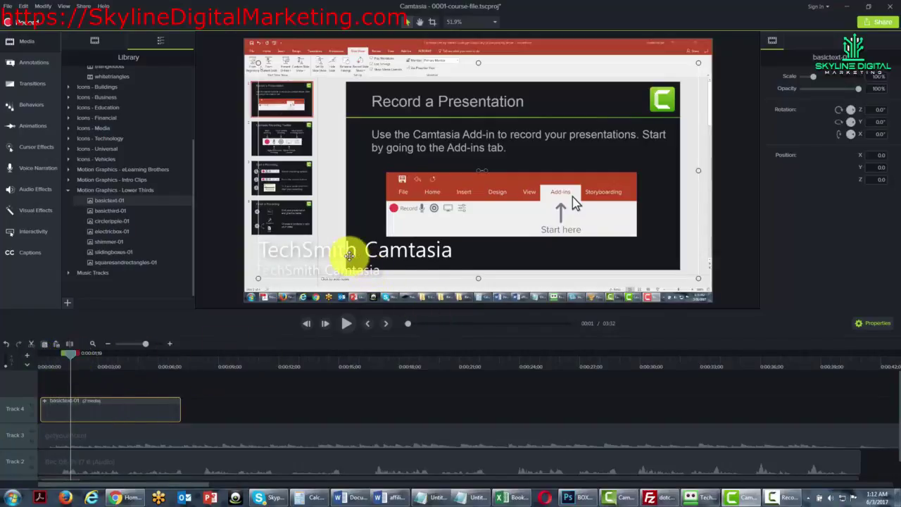
- Replace the placeholder title text with 'Thomas Duncan' over 'Internet Marketing'
double_click(311, 252)
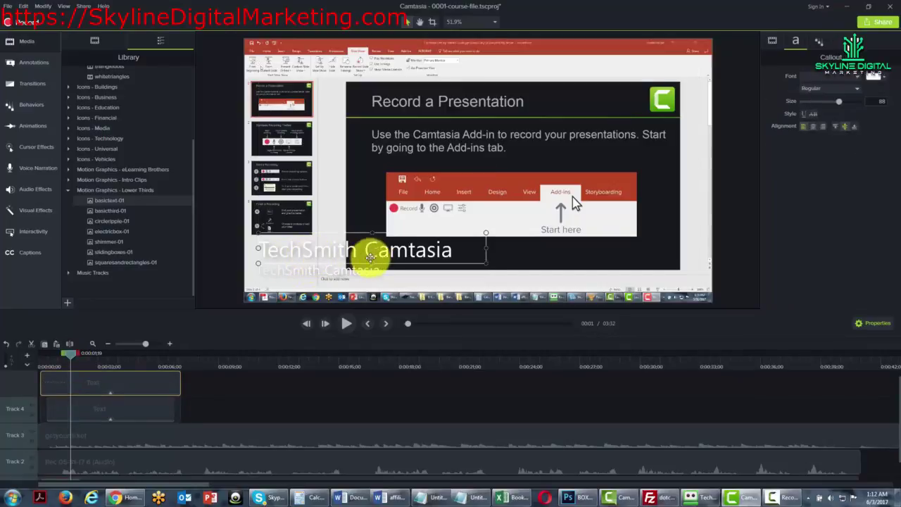
double_click(440, 250)
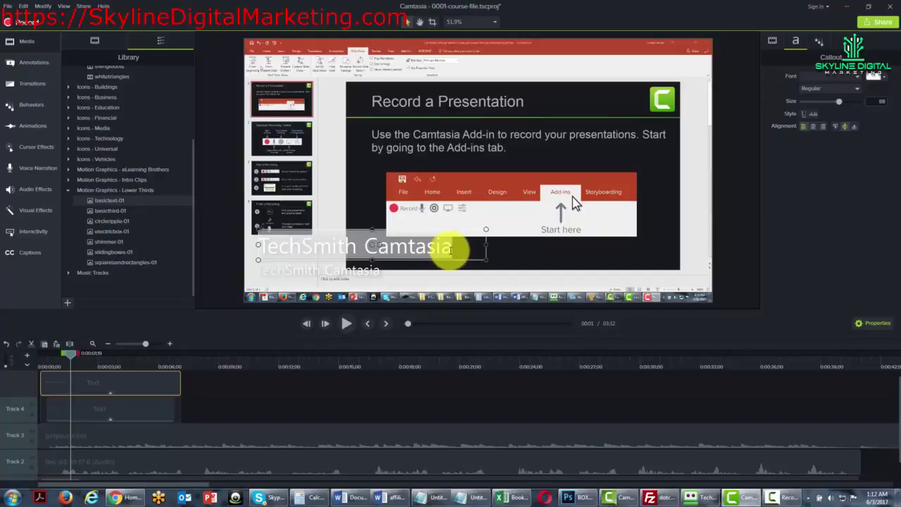
key(BackSpace)
text(Thomas)
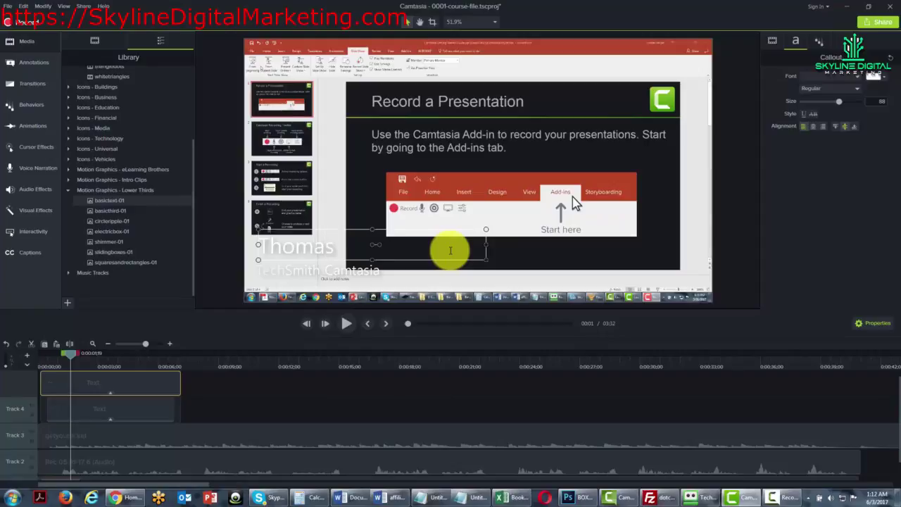
click(352, 270)
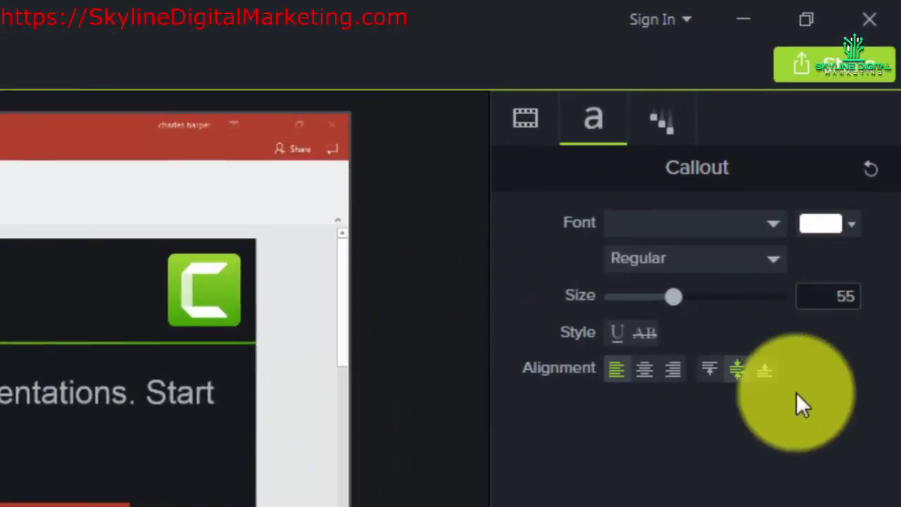
- Set the Internet Marketing text colour to bright red (#FF0000) with the custom colour picker
click(852, 224)
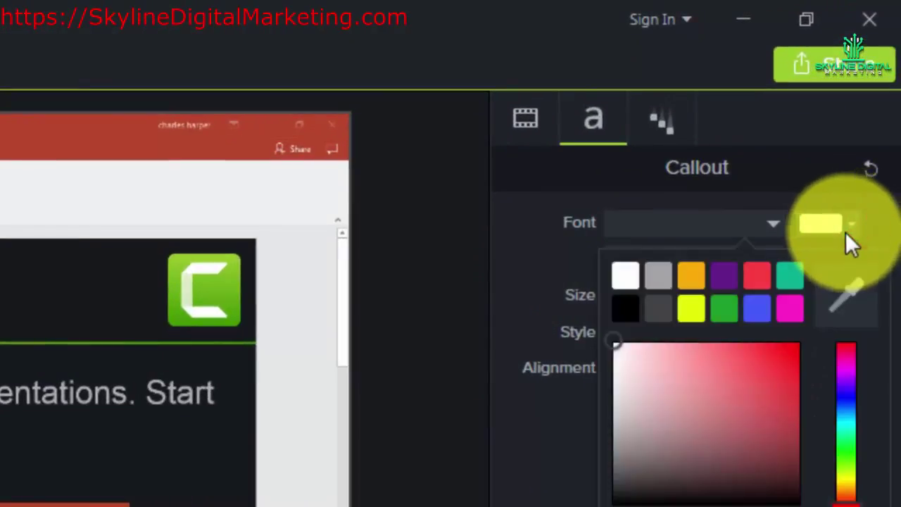
click(615, 341)
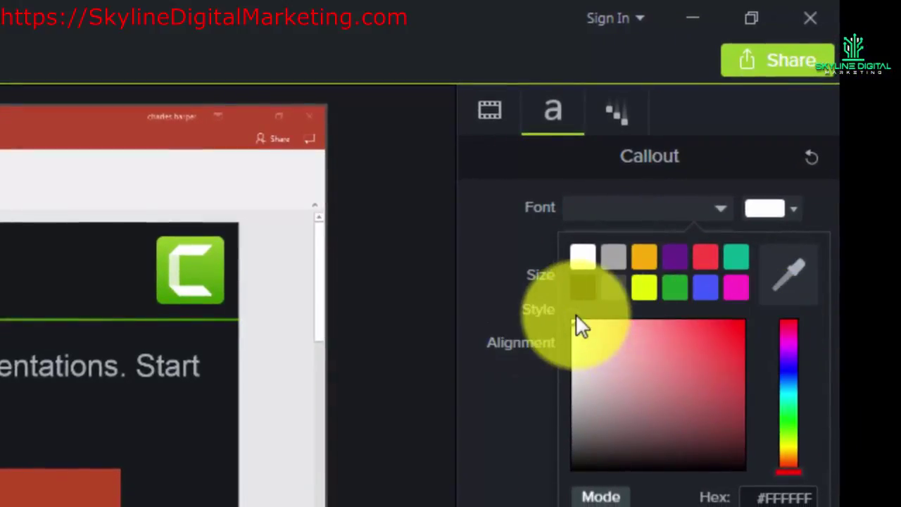
click(588, 336)
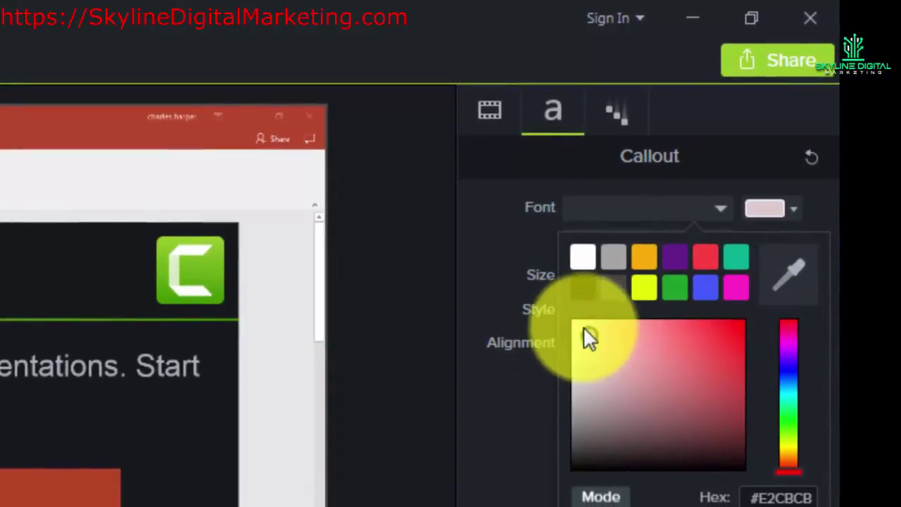
drag(588, 337, 746, 327)
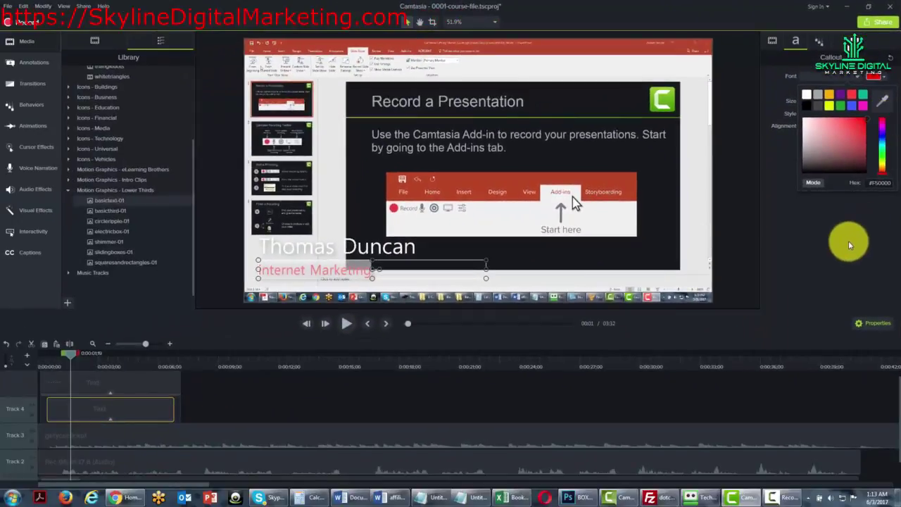
click(847, 240)
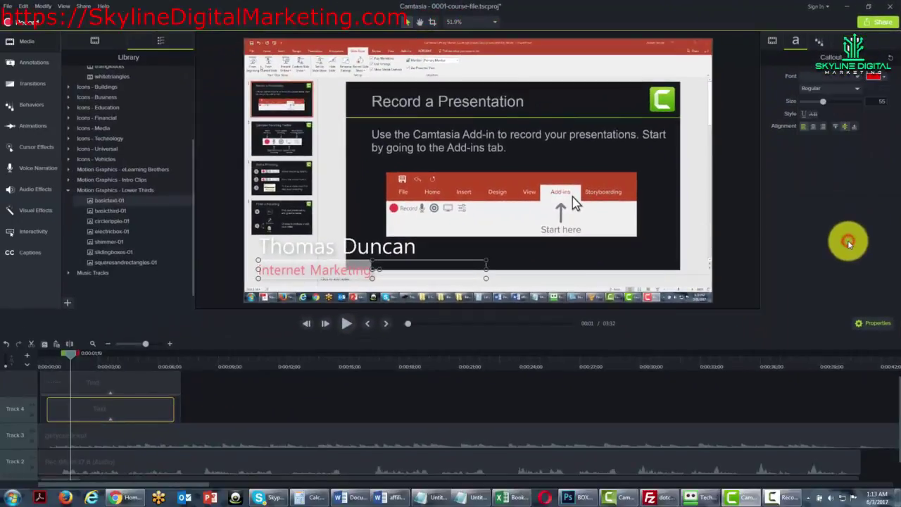
click(352, 247)
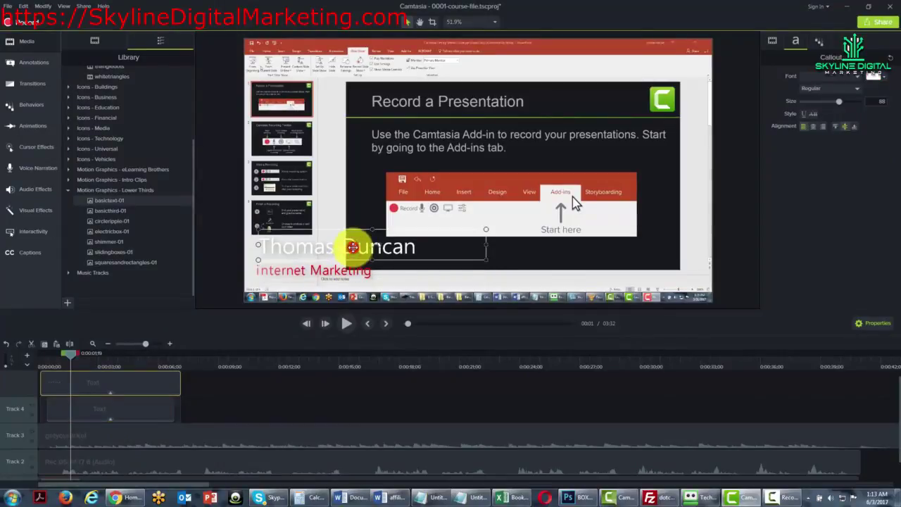
double_click(351, 246)
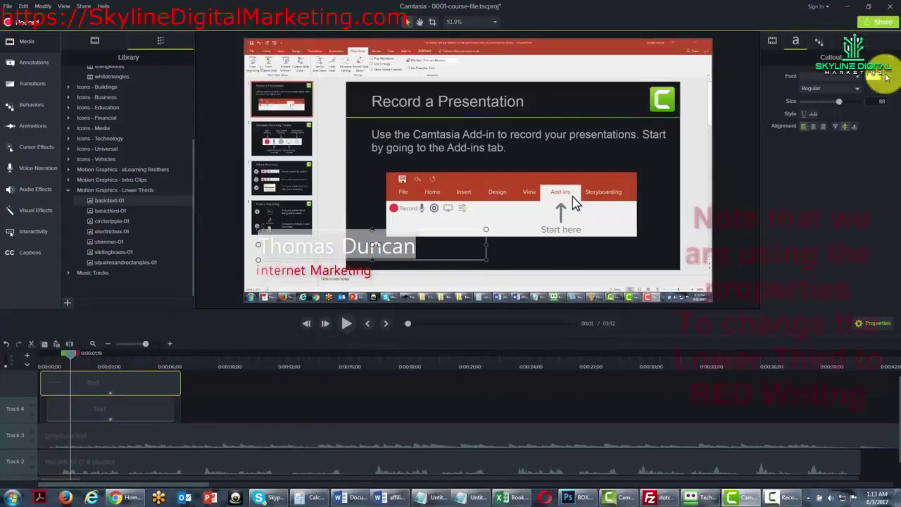
click(884, 76)
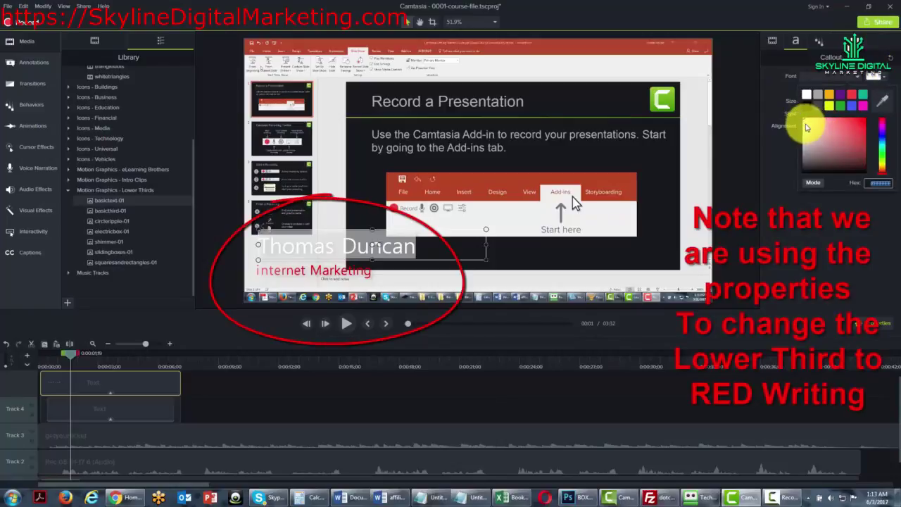
click(851, 94)
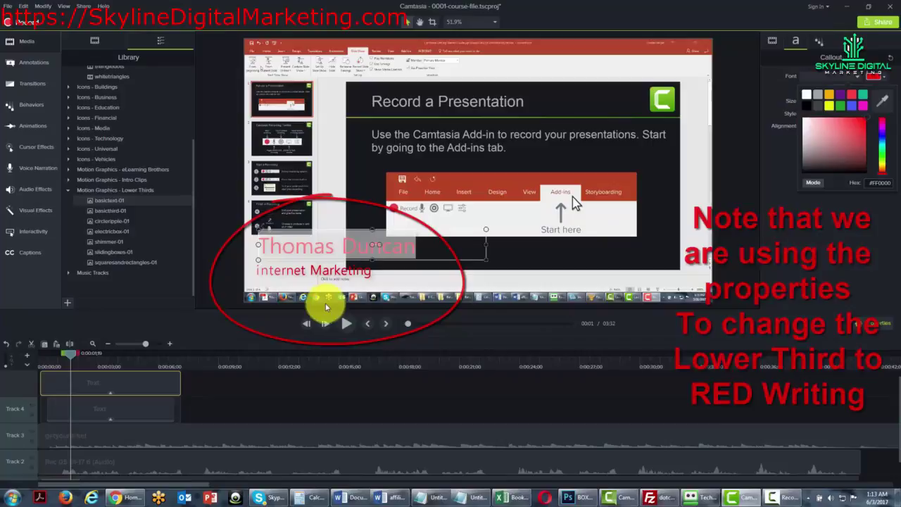
click(450, 272)
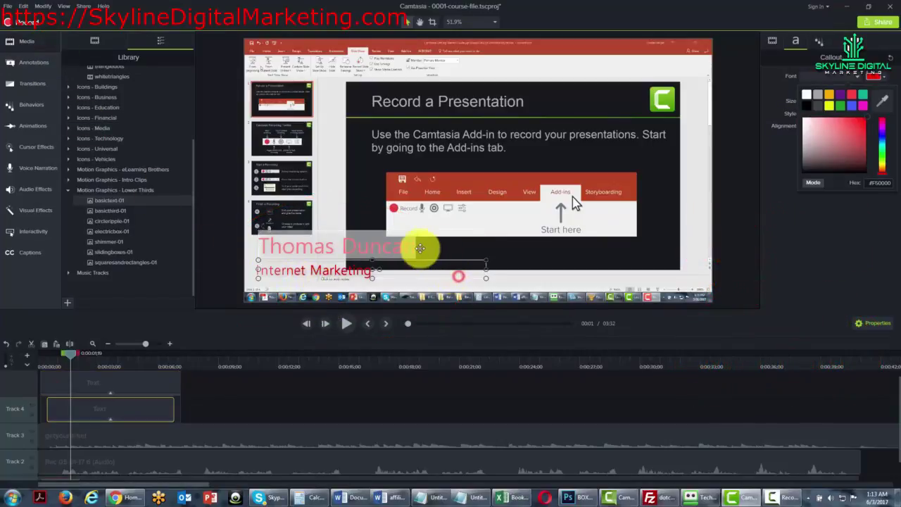
click(419, 248)
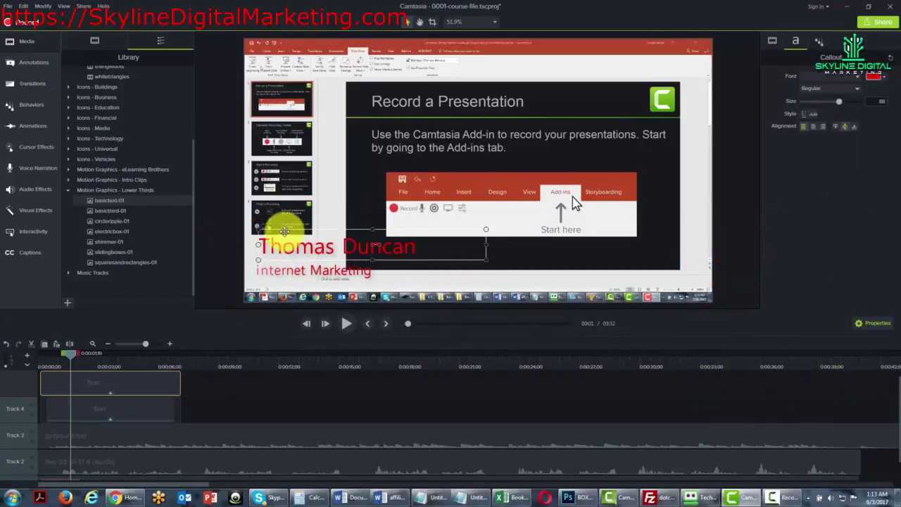
- Position Internet Marketing directly under Thomas Duncan and stretch the Track 4 title clip to about 7.5 seconds
drag(284, 231, 322, 271)
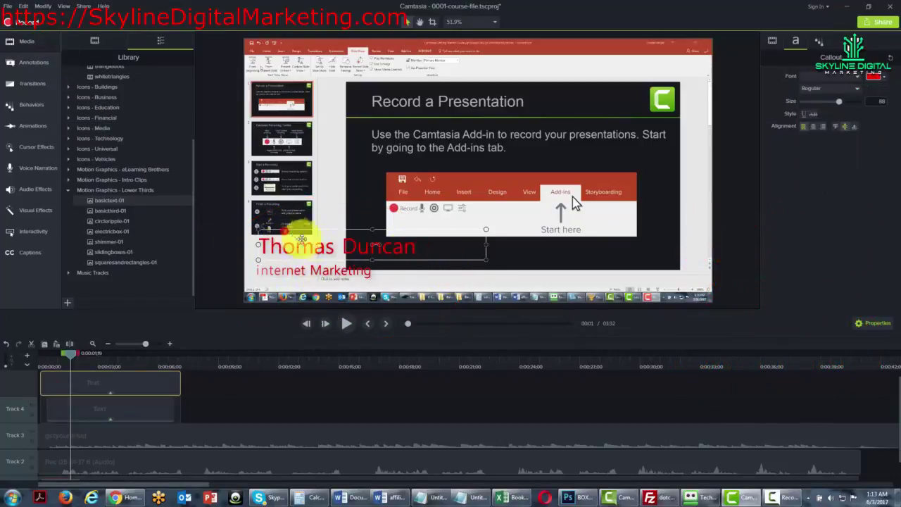
click(323, 271)
drag(323, 261, 515, 263)
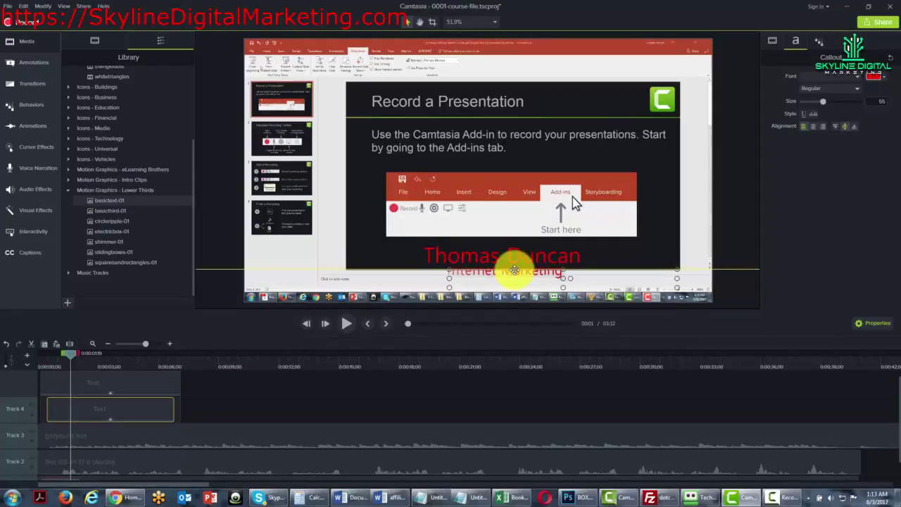
drag(516, 263, 514, 270)
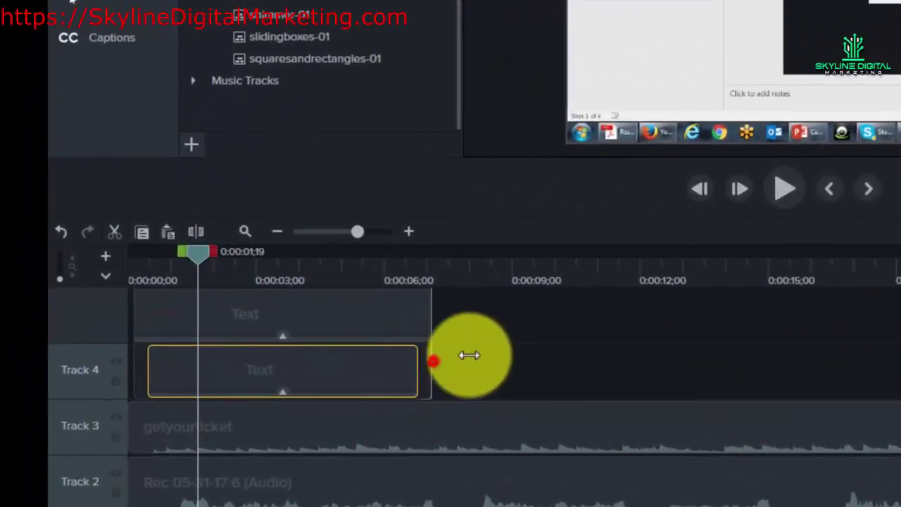
mouse_move(432, 360)
mouse_down()
mouse_move(676, 356)
mouse_move(353, 352)
mouse_move(118, 395)
mouse_up()
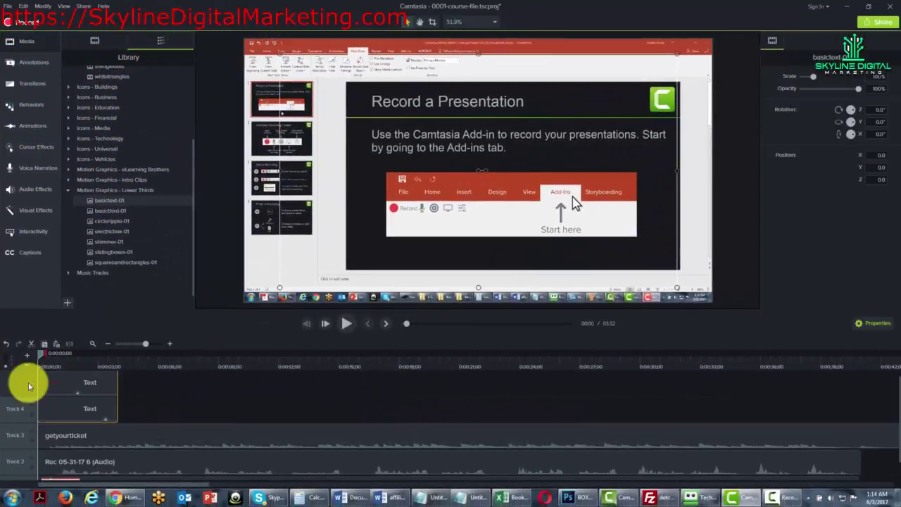